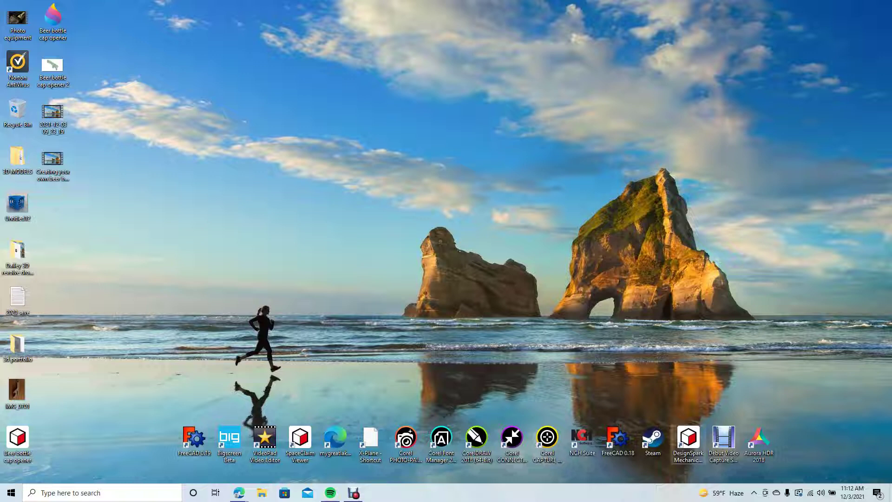
- Launch DesignSpark Mechanical, create a new design and turn the sketch grid to plan view
click(688, 439)
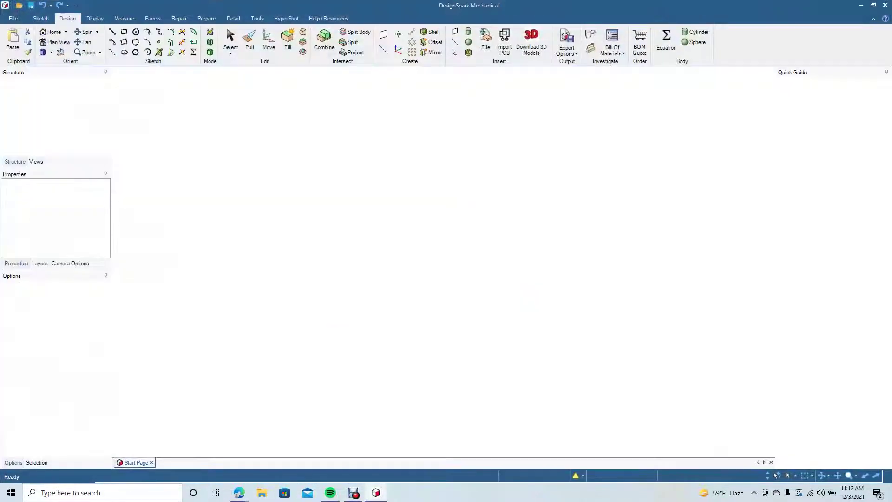
click(13, 18)
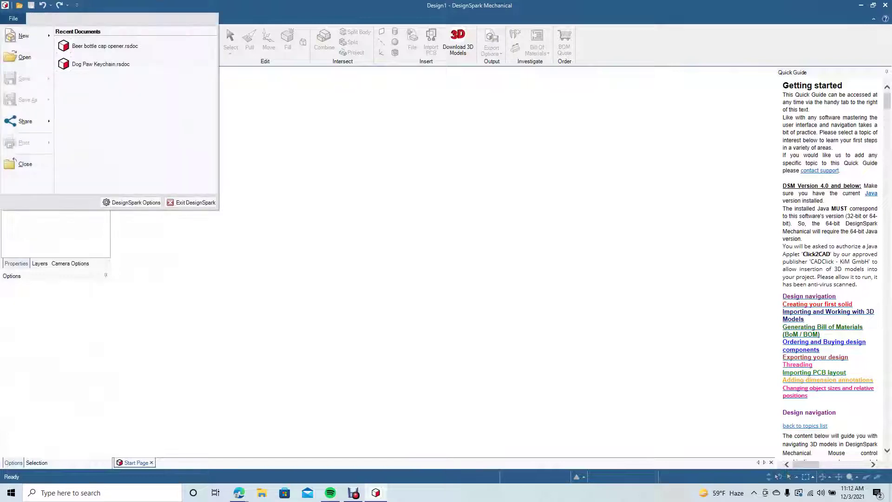
mouse_move(24, 36)
key(Return)
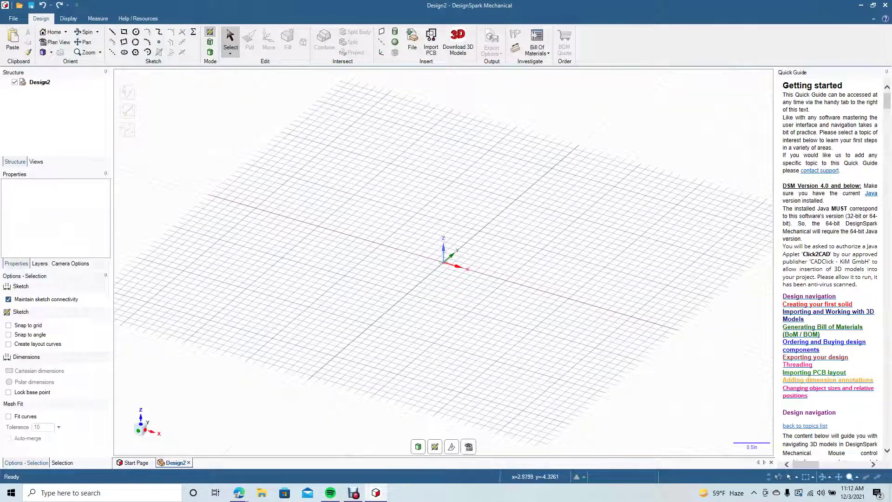
click(468, 446)
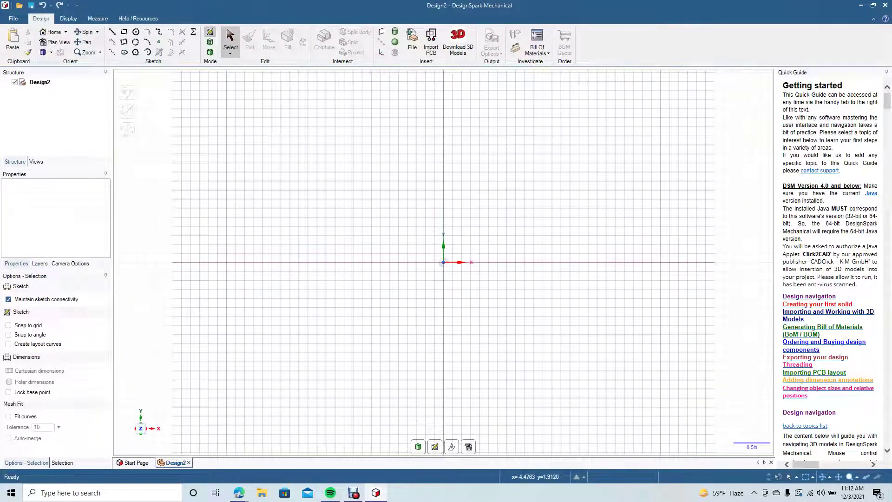
- Sketch a 6.25 by 1 in rectangle defined from its center at the origin
key(r)
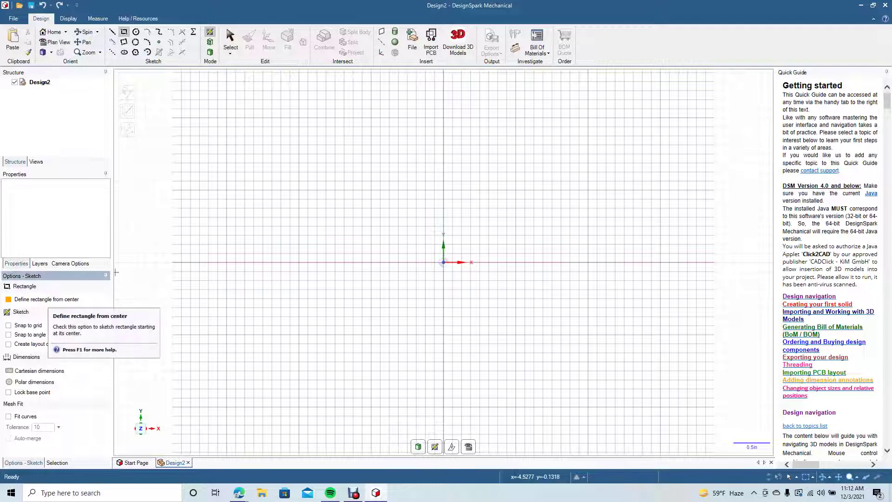
click(9, 299)
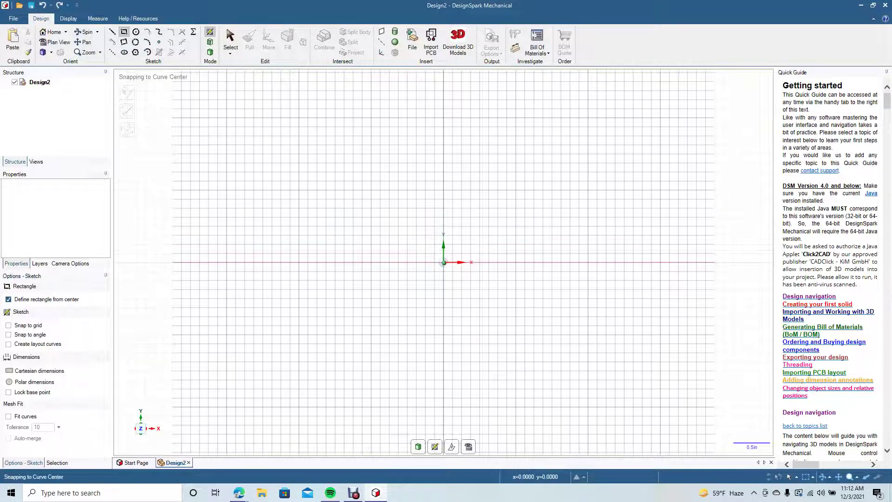
click(444, 263)
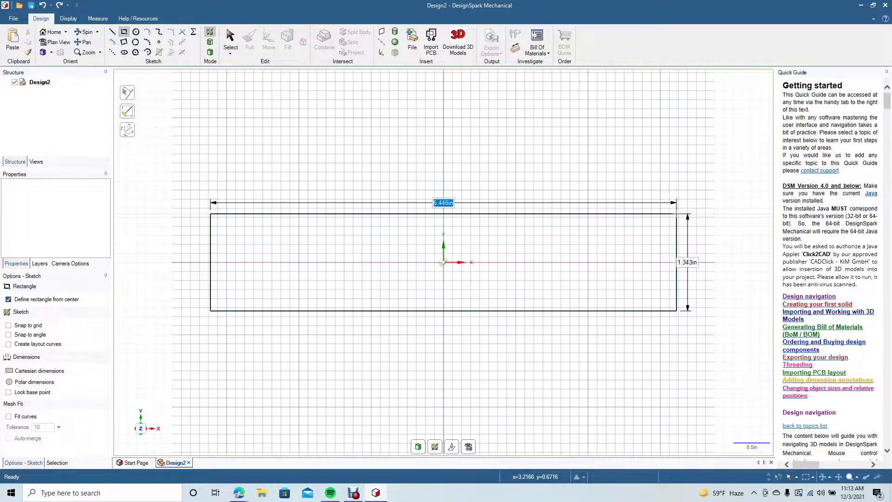
text(6.25)
key(Tab)
text(1)
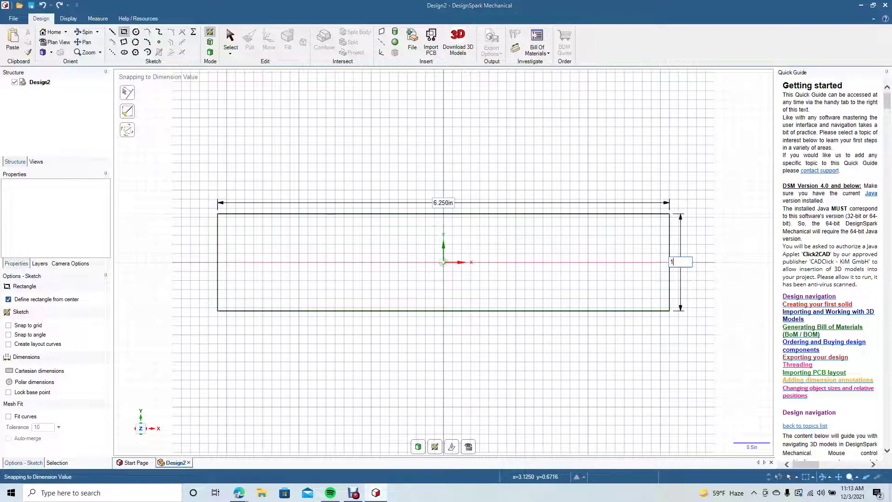
key(Return)
key(Escape)
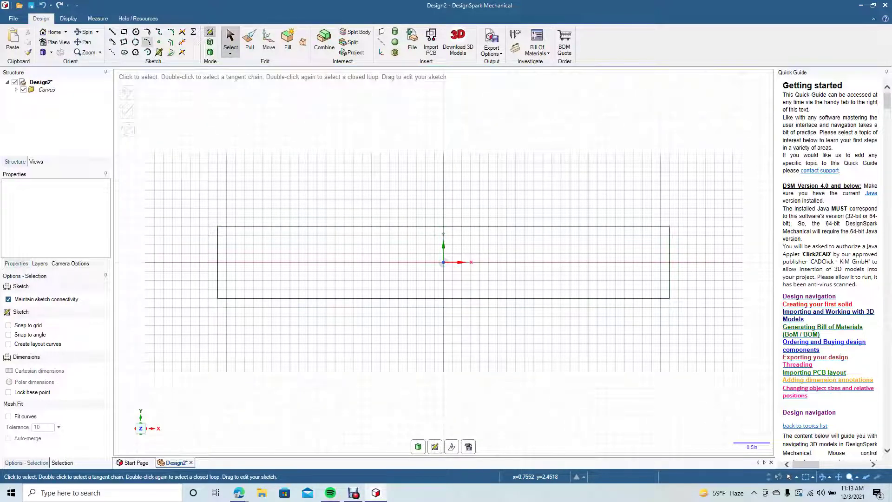
- Draw an outward arc of about 18.6 in radius between the rectangle's lower corners and trim away the straight lower edge
click(147, 41)
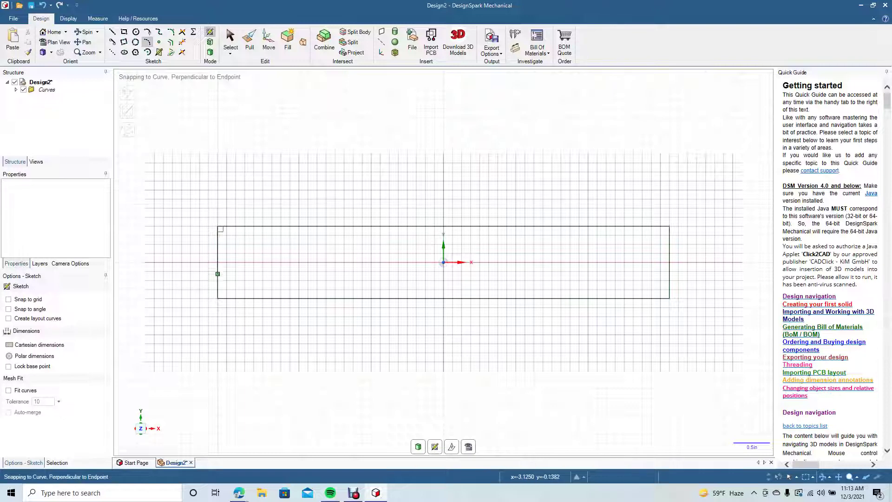
click(218, 298)
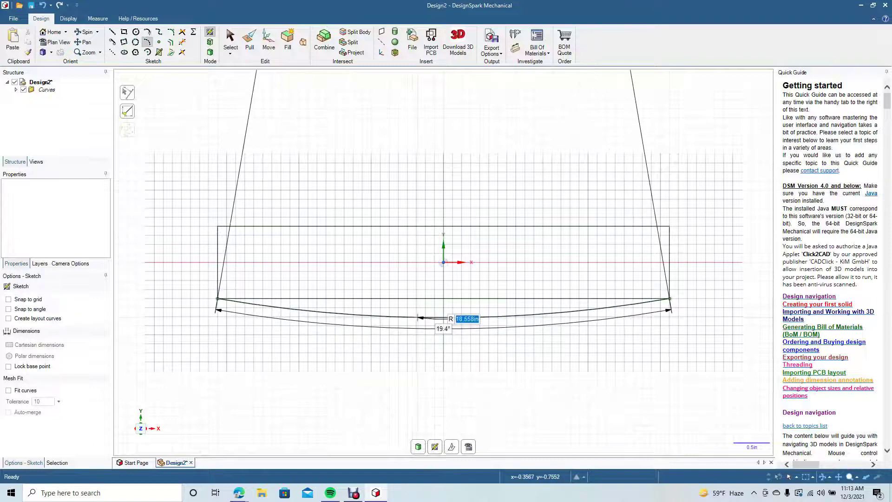
click(418, 317)
click(230, 40)
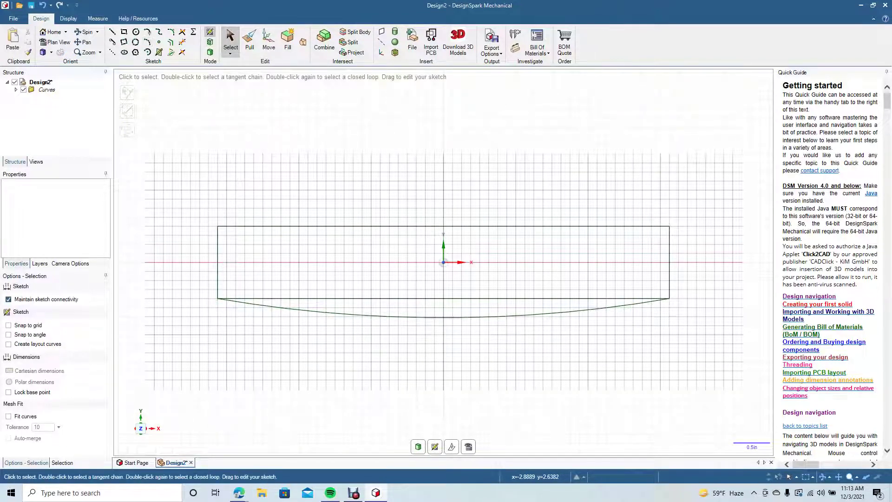
click(182, 41)
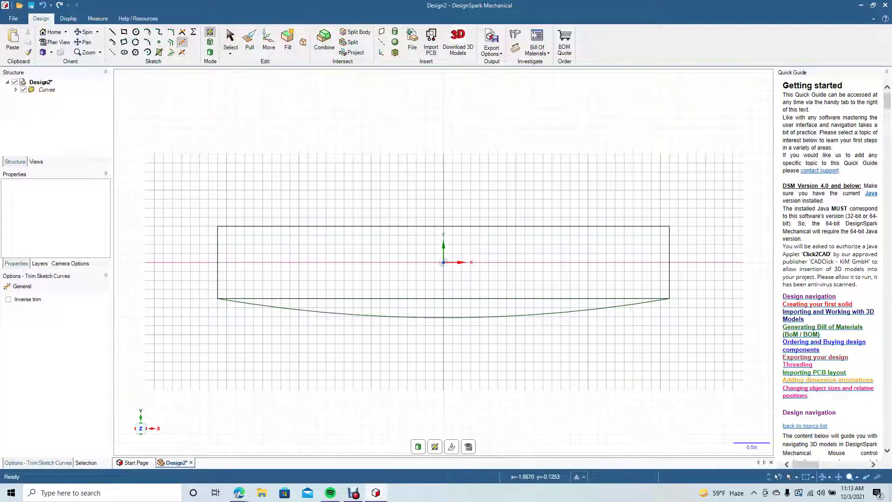
click(523, 298)
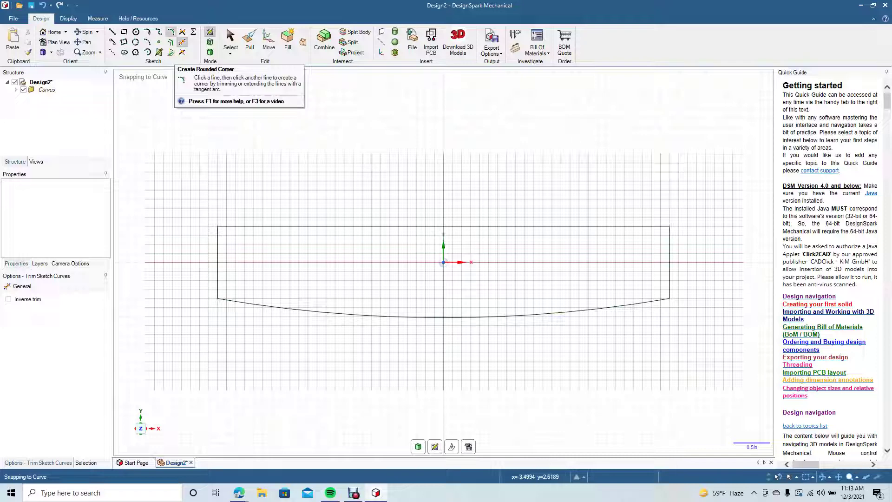
- Round both lower corners of the outline with equal tangent arcs of about 0.59 in diameter
click(171, 32)
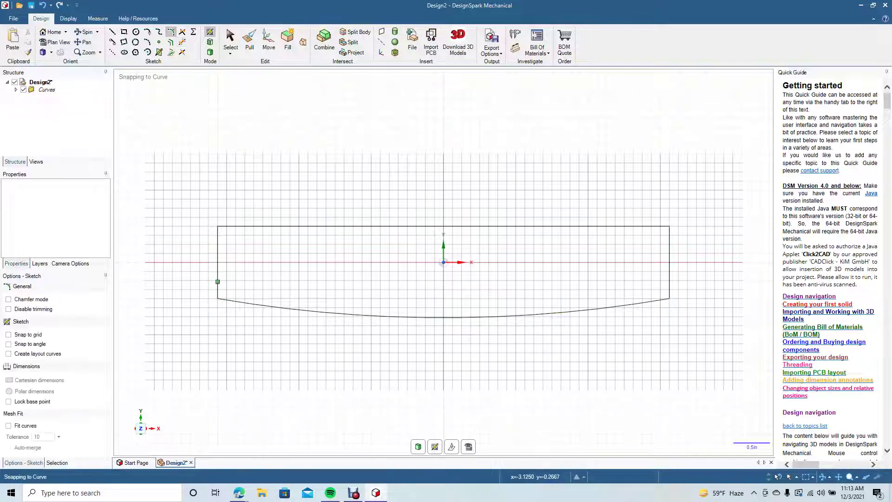
click(218, 279)
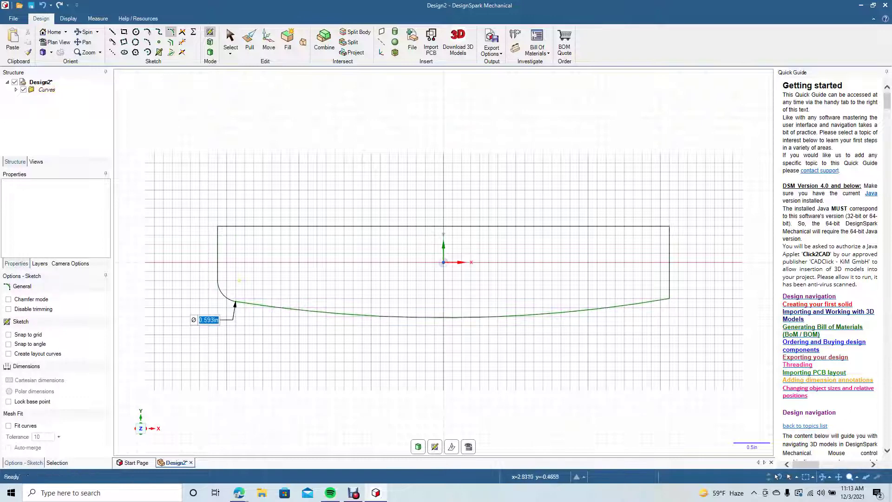
click(670, 280)
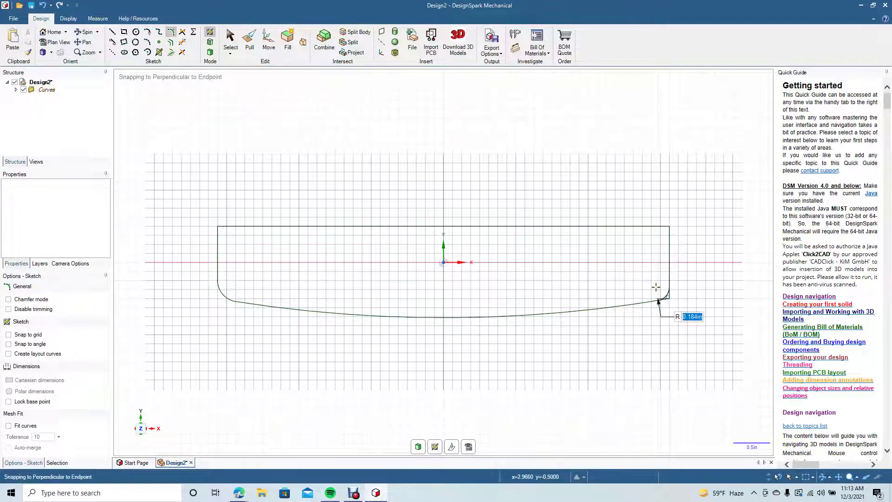
click(648, 280)
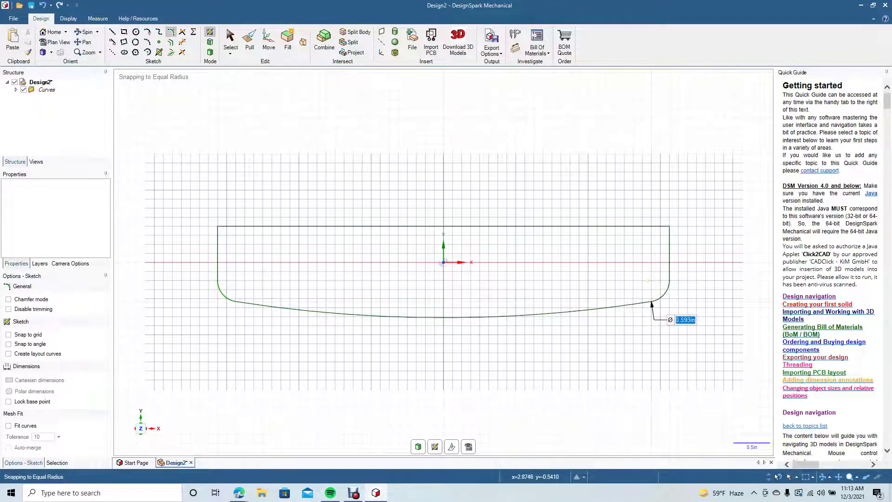
click(230, 37)
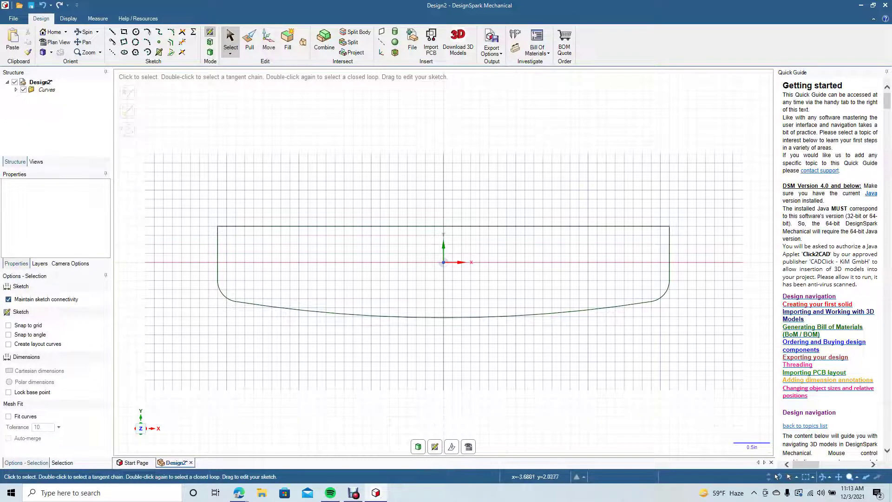
- Turn on grid snapping and draw a 1.5 in vertical line upward from the outline's upper edge at x = -3 in
click(9, 325)
click(112, 31)
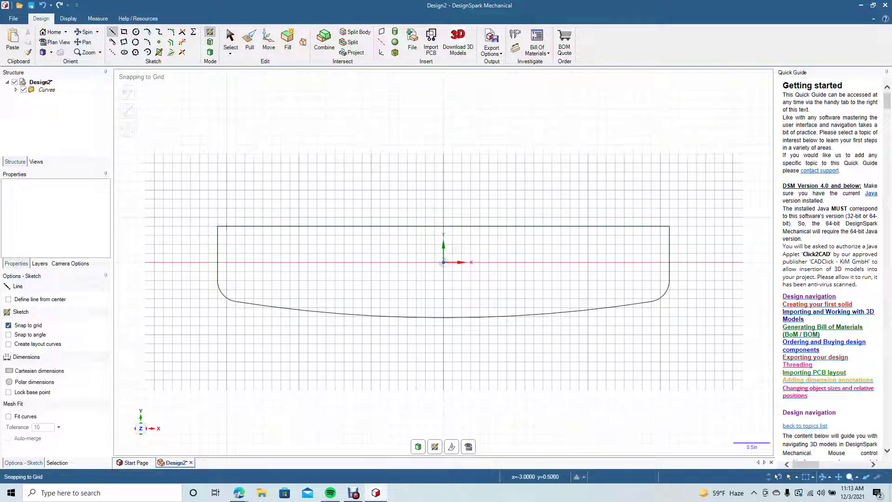
click(227, 226)
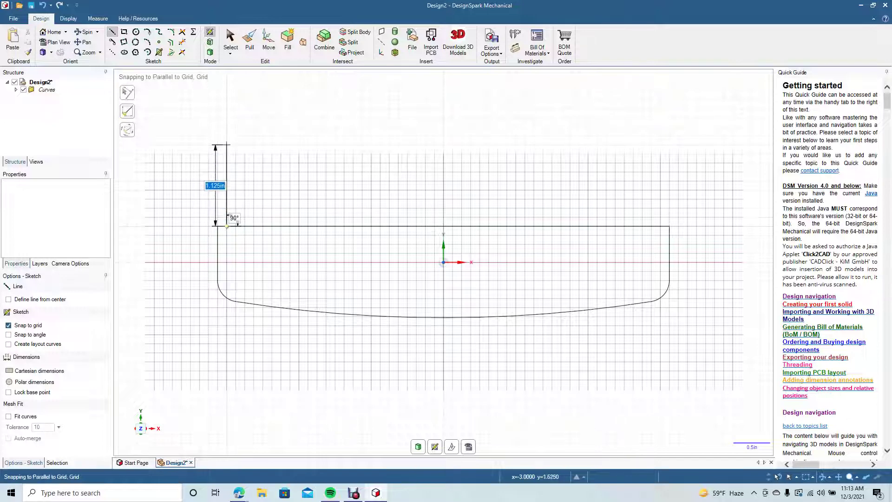
text(1.5)
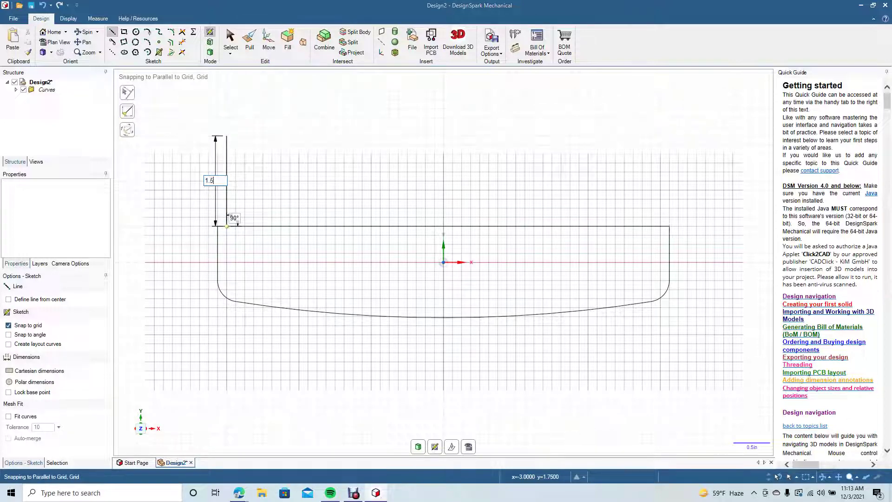
key(Return)
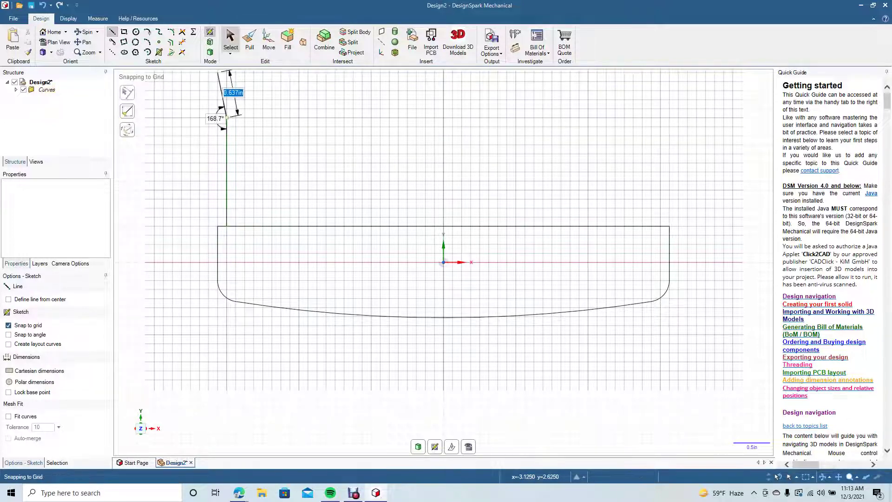
click(230, 40)
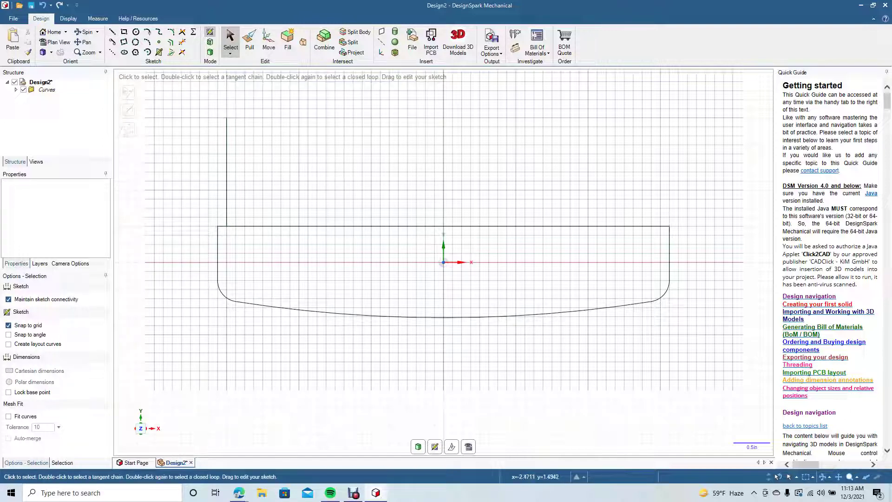
- Set the 1.5 in vertical line as the sketch mirror line
click(227, 175)
right_click(227, 175)
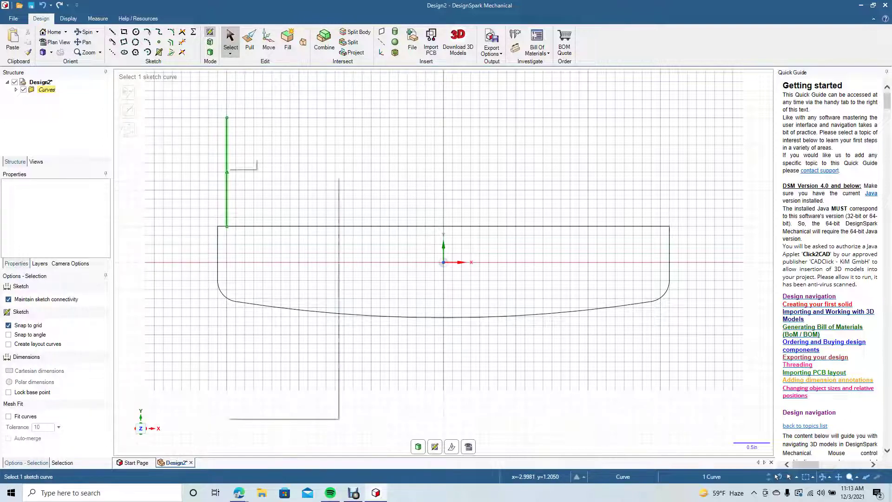
click(264, 180)
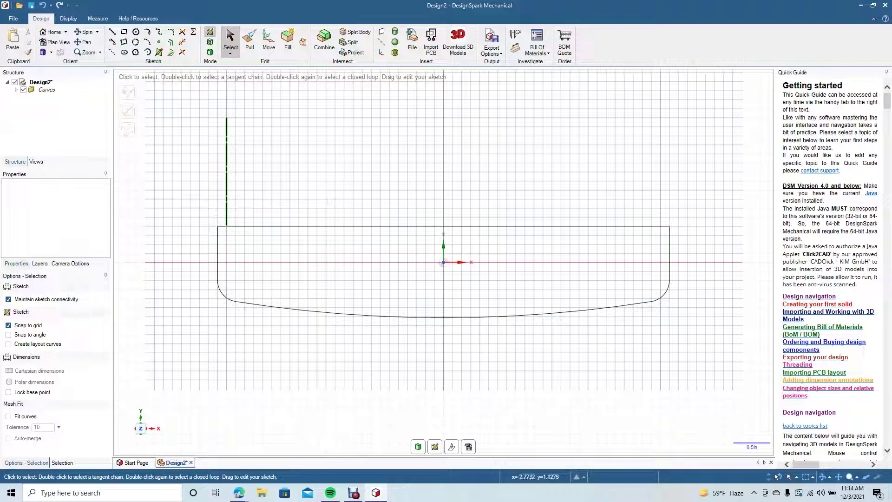
- Draw a mirrored slanted line from the outline's upper left corner to the mirror axis at y = 3.125 in, forming a tapered spike
key(l)
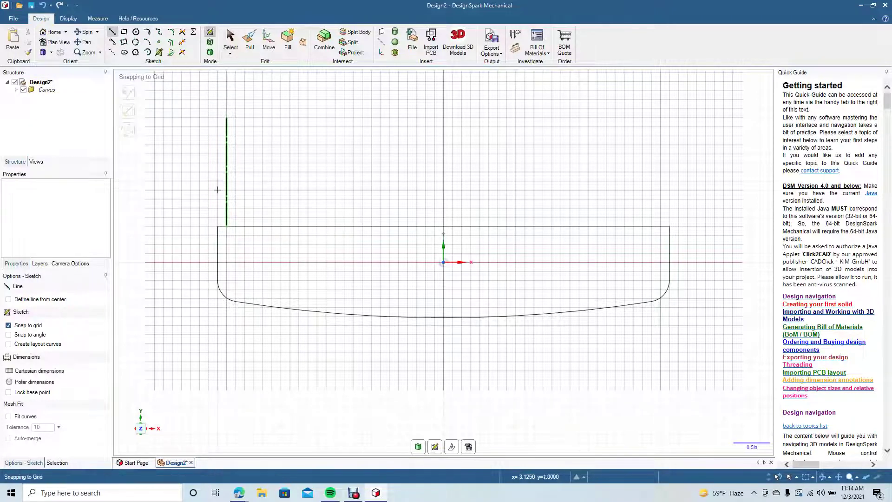
click(217, 226)
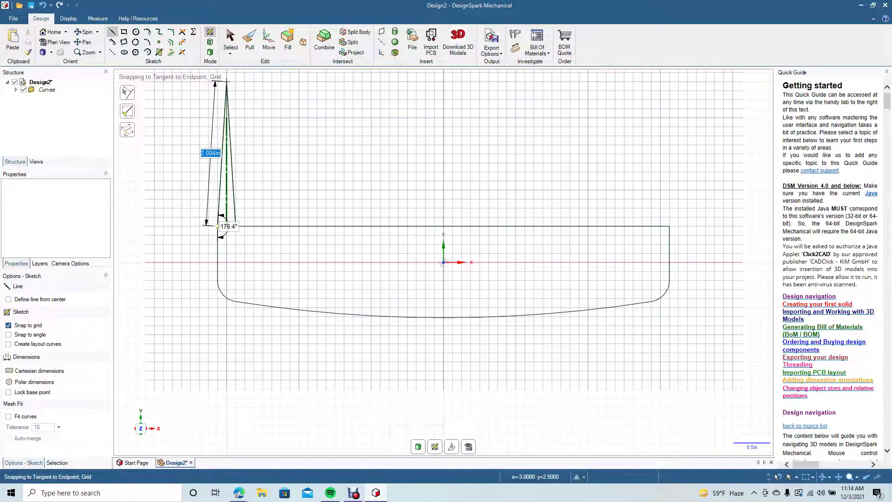
scroll(226, 82, down, 5)
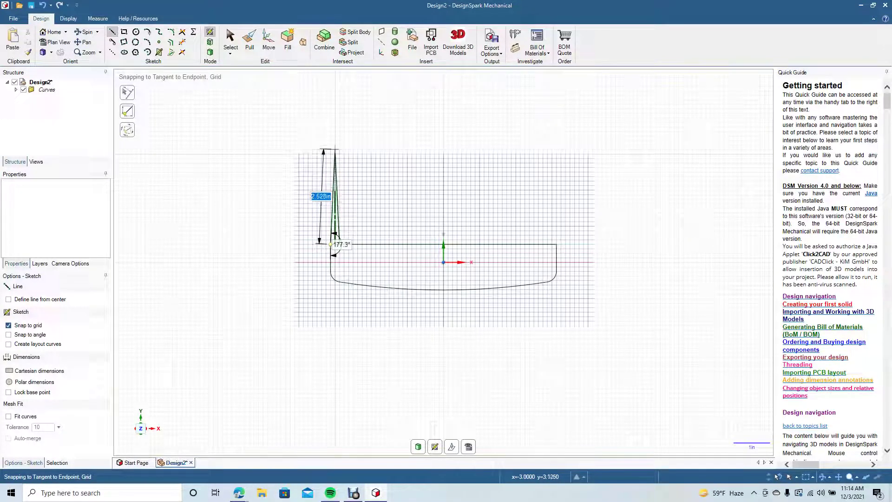
click(335, 149)
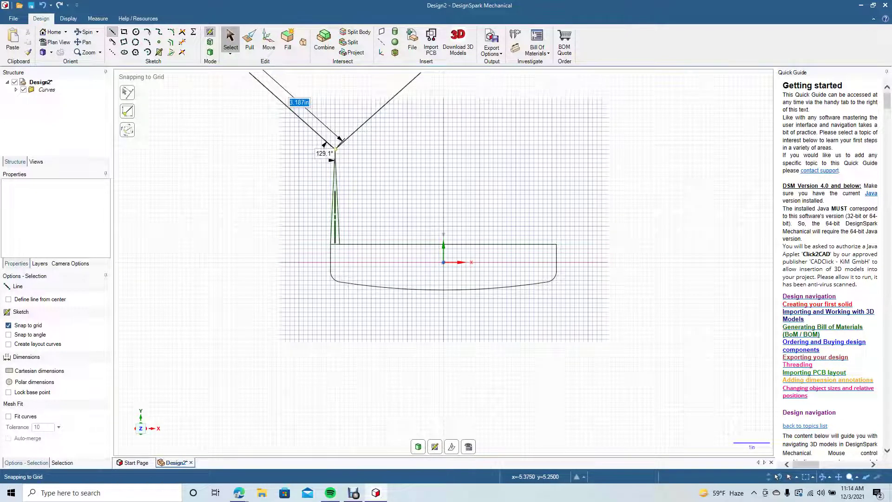
click(230, 39)
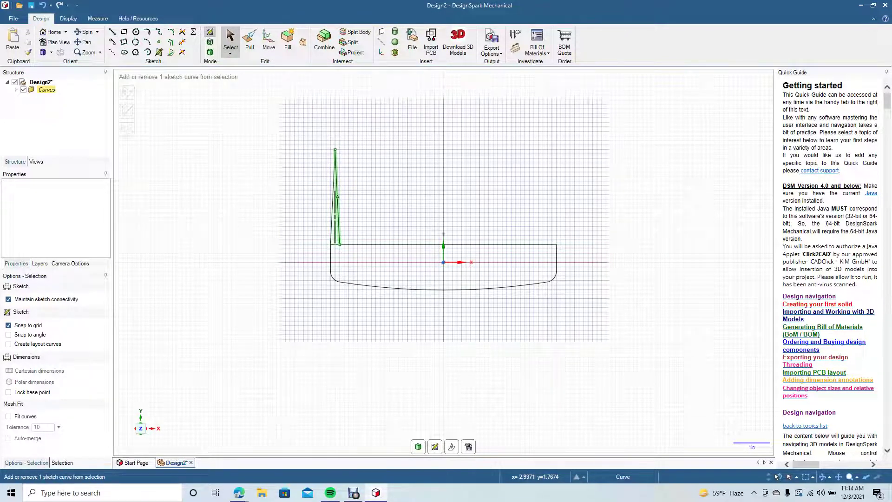
- Draw a horizontal line across the tapered spike, centred on the mirror axis at y = 2 in and extending past both slanted sides
key(ctrl+plus)
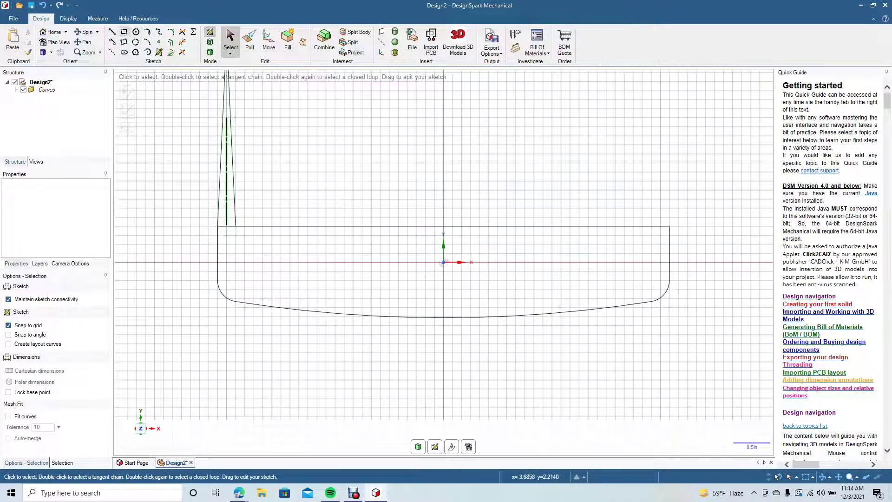
click(84, 41)
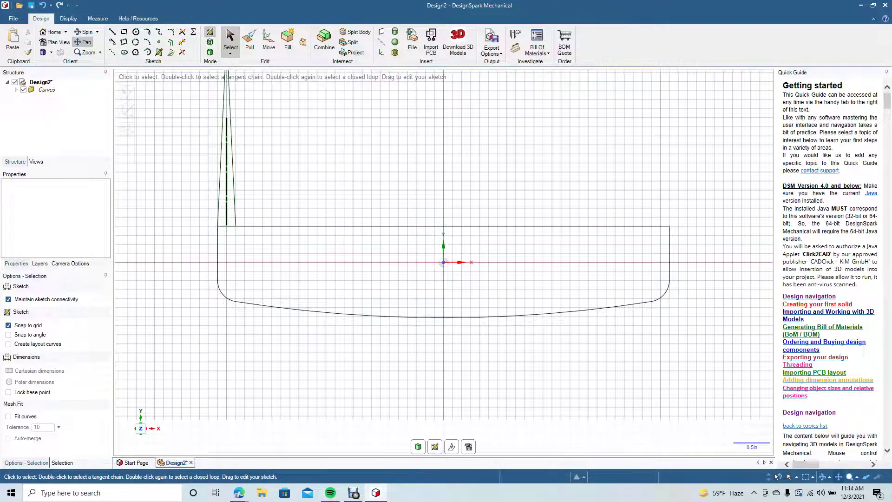
drag(278, 162, 318, 282)
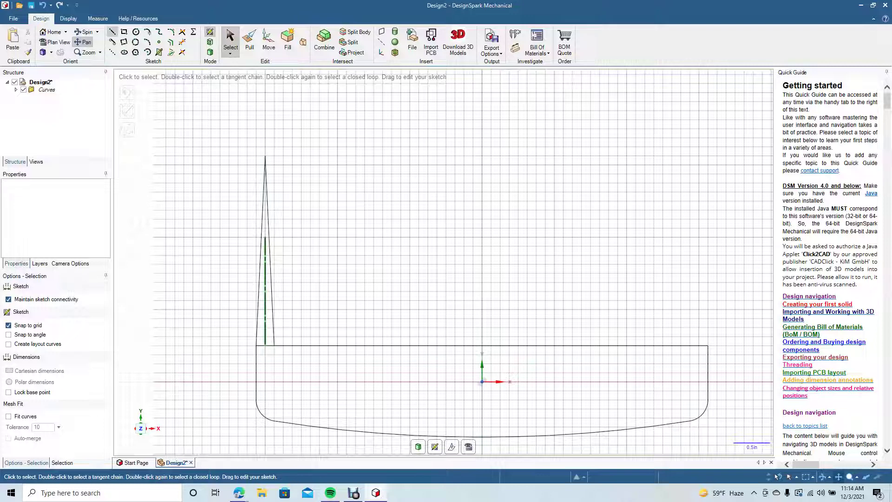
click(112, 32)
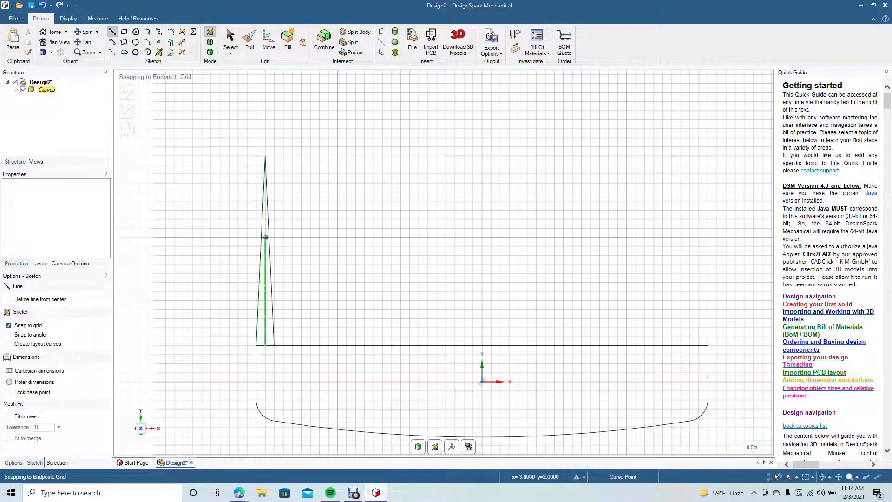
click(266, 237)
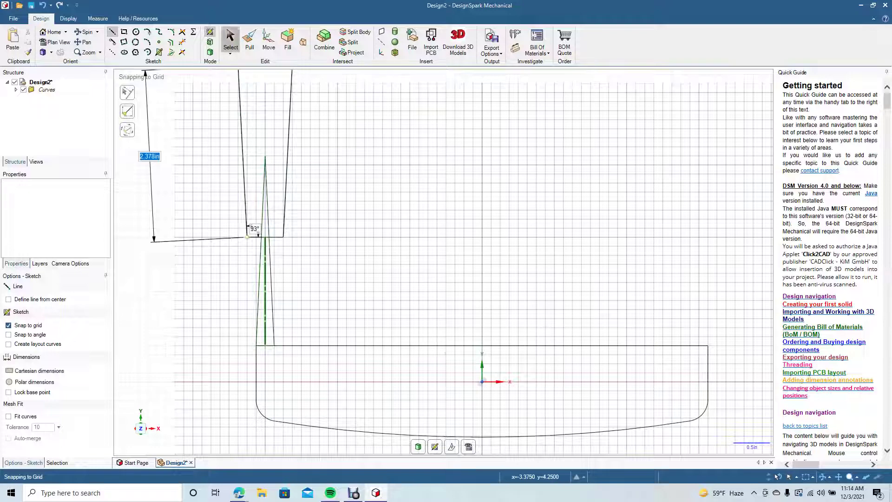
click(230, 40)
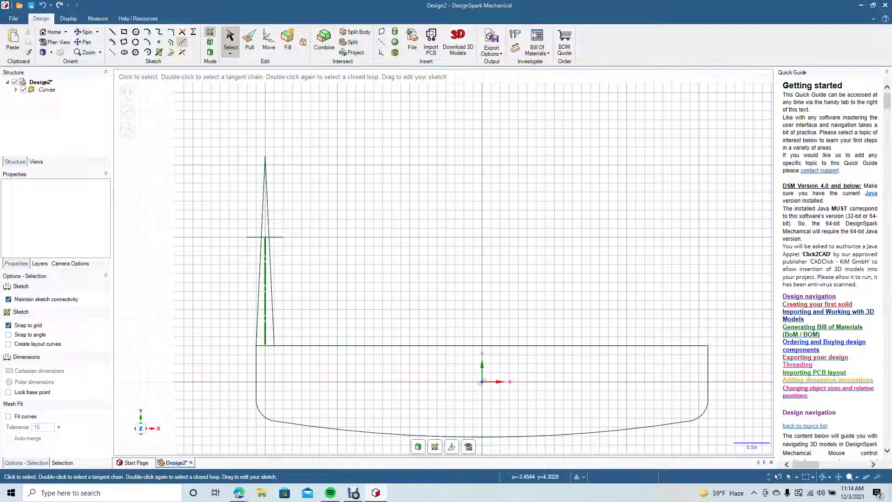
- Trim away the spike's tip above the horizontal line, the line's overhanging ends and the vertical mirror line
click(182, 42)
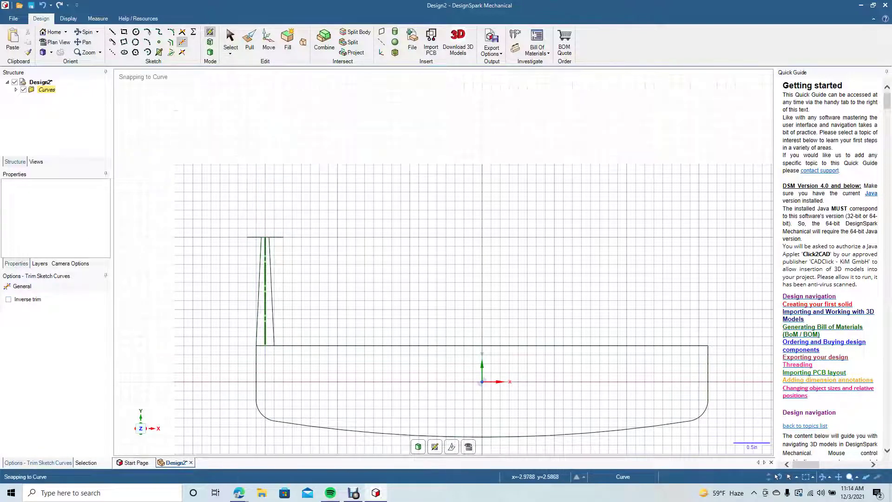
click(264, 204)
click(253, 237)
click(276, 237)
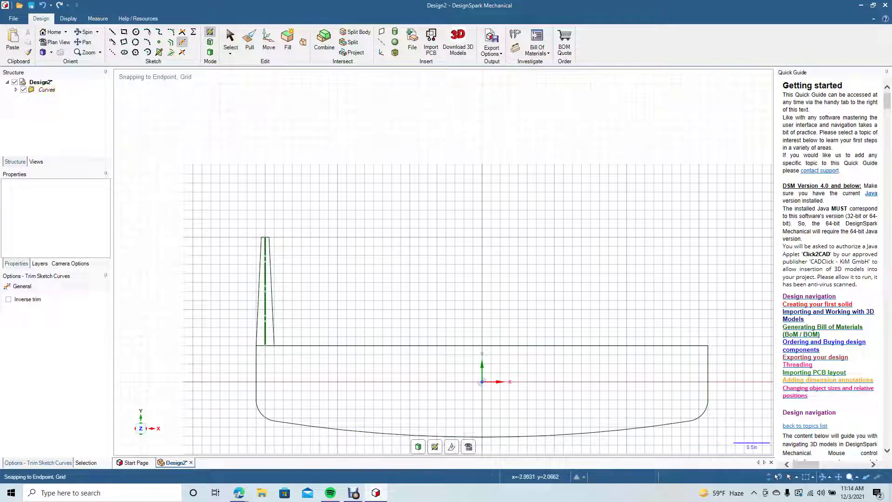
click(264, 297)
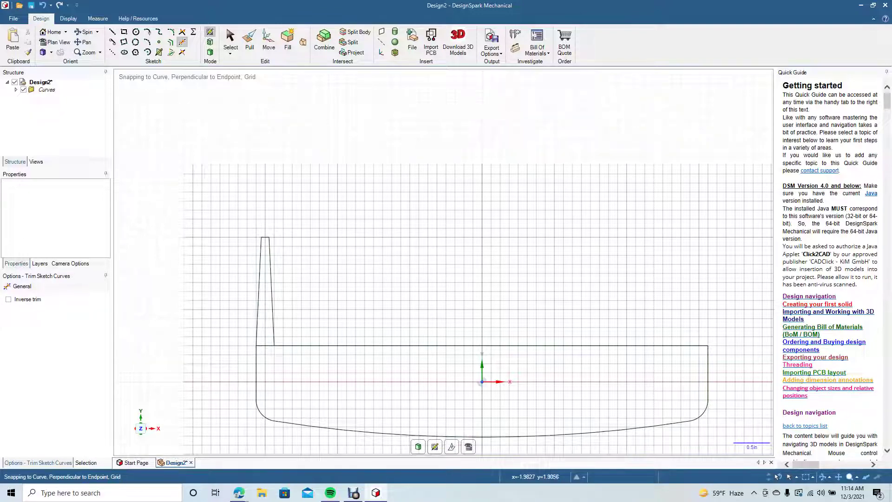
- Draw a circle about 0.107 in in diameter centred on the spike's flat top and trim its lower half to form a rounded tip
scroll(443, 262, up, 4)
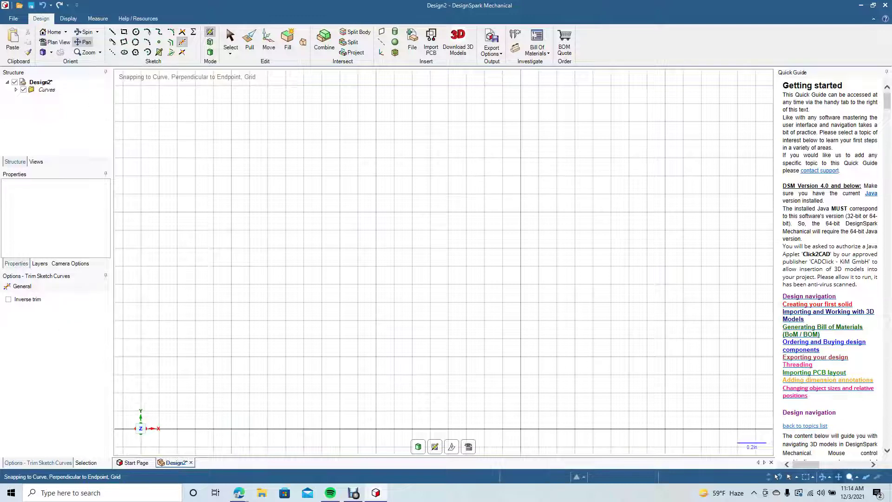
drag(284, 262, 508, 372)
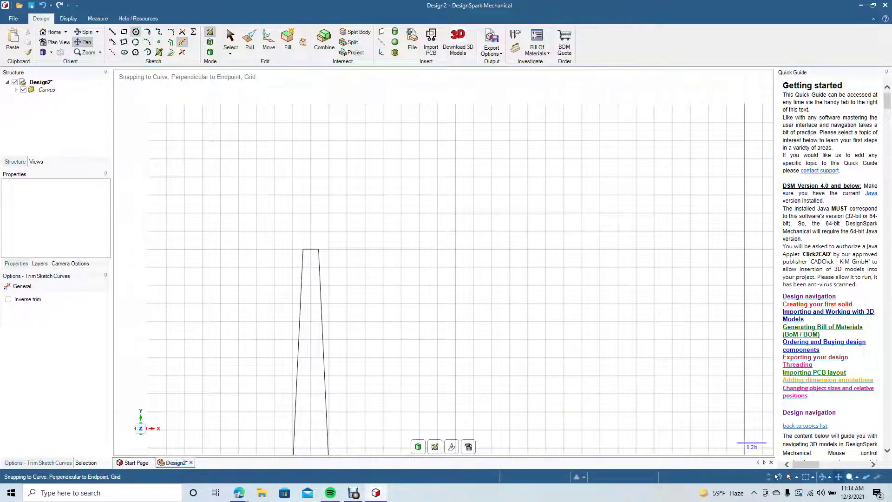
click(136, 32)
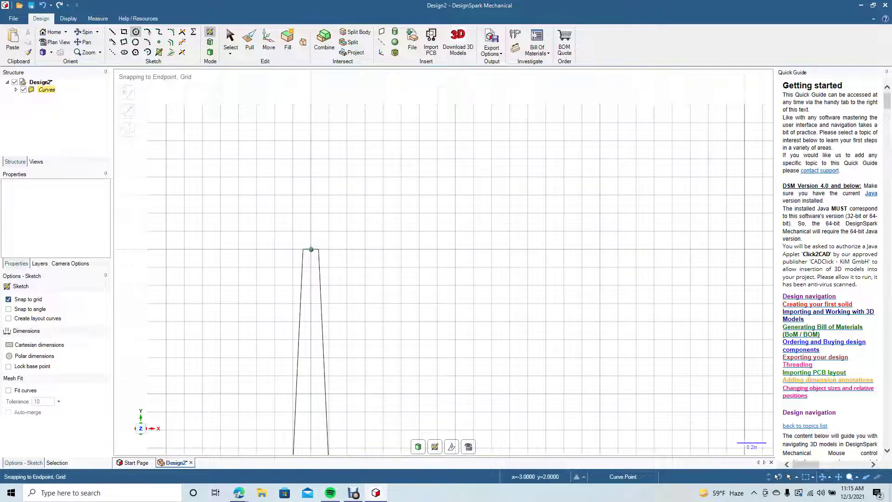
click(310, 249)
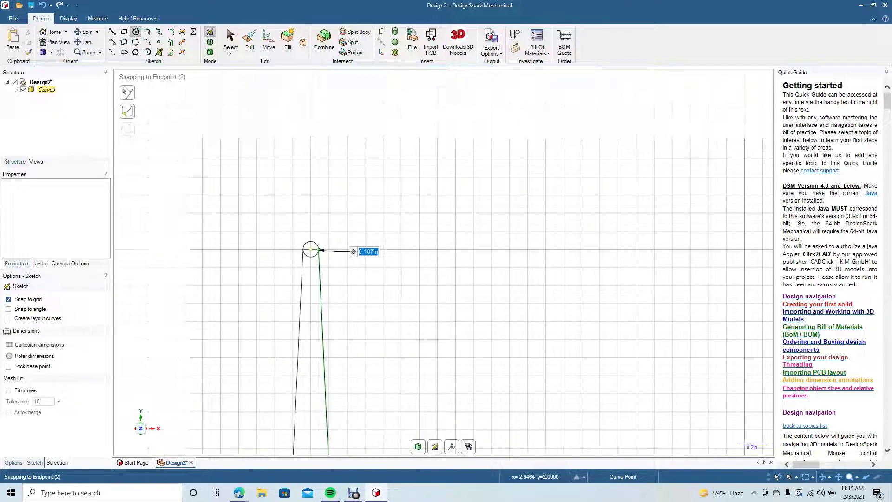
click(230, 40)
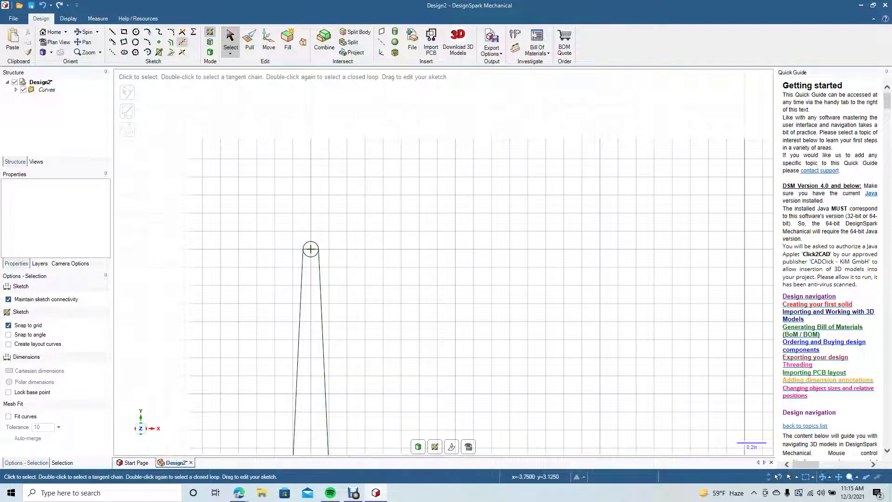
click(182, 41)
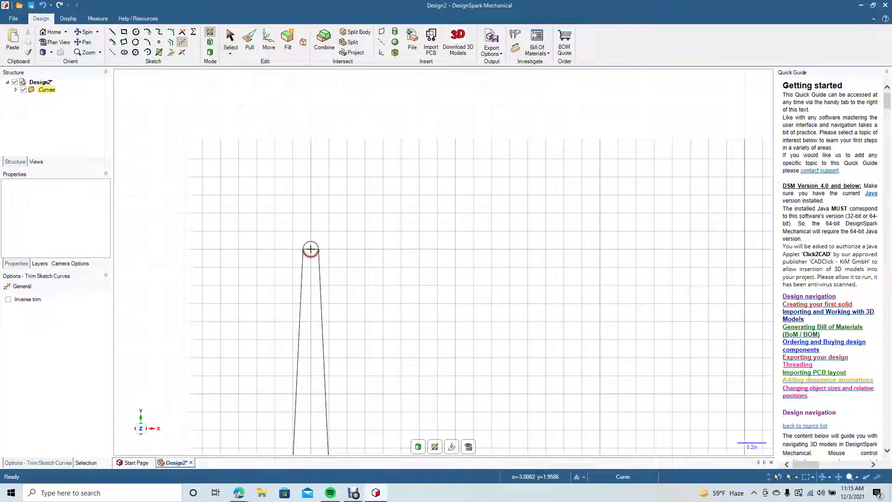
click(310, 249)
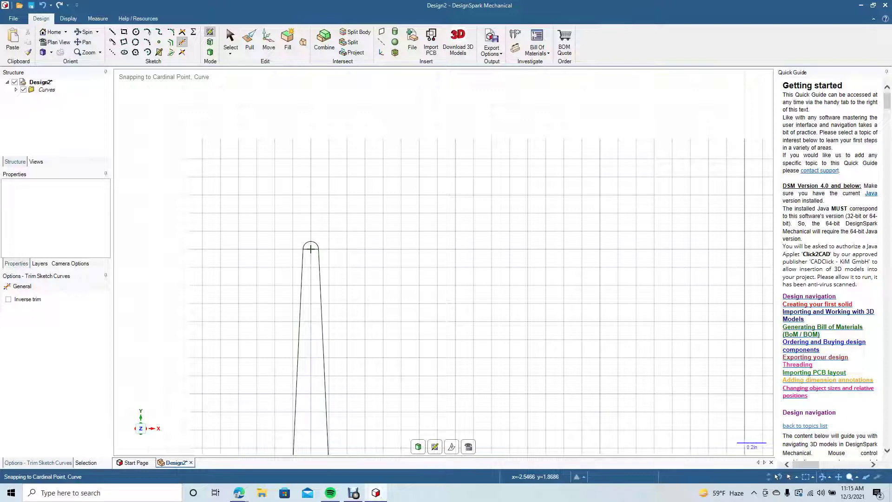
- Create a linear pattern of the rounded tooth's curves along the outline's upper edge, spanning 6 in to the opposite end
scroll(310, 249, down, 5)
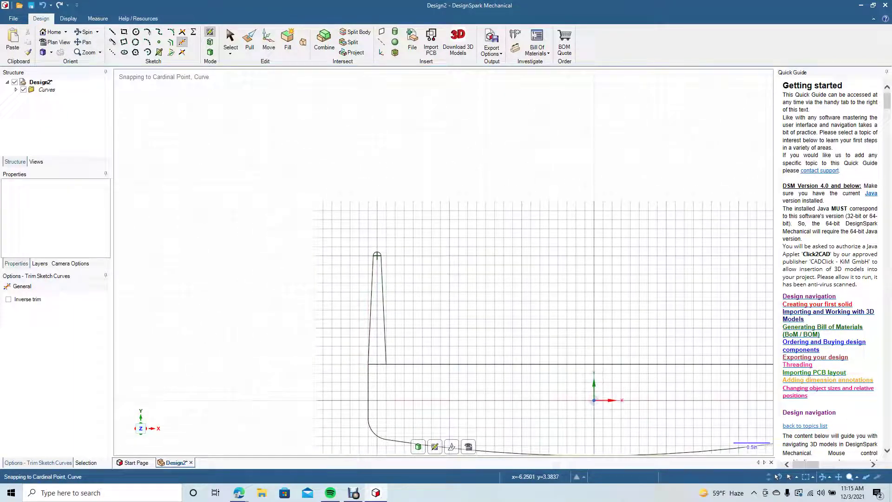
click(84, 42)
mouse_move(485, 282)
mouse_down()
mouse_move(357, 269)
mouse_move(338, 255)
mouse_up()
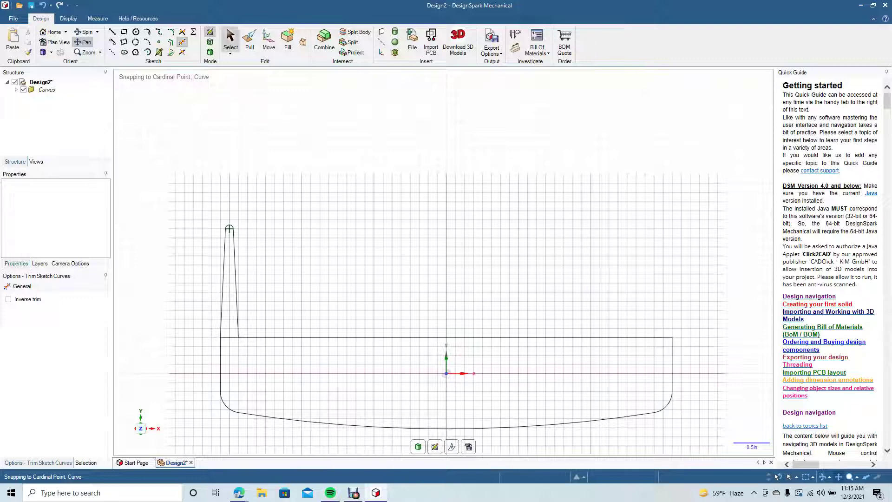
click(230, 39)
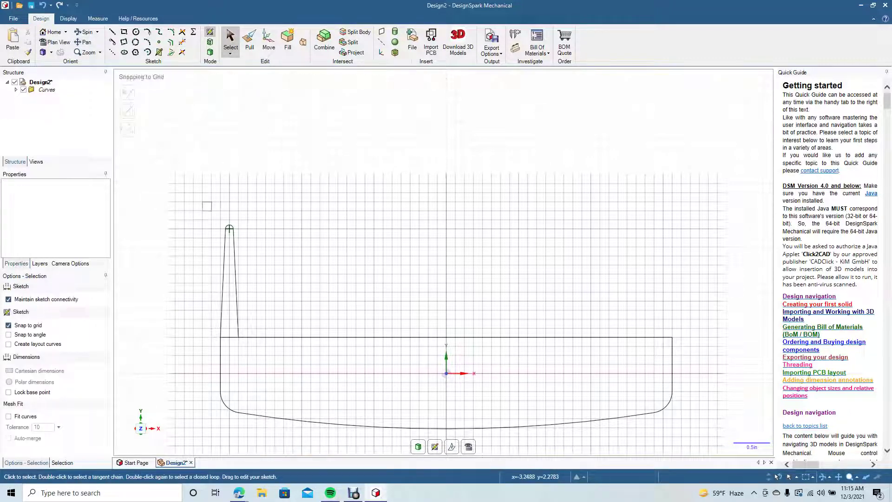
click(234, 283)
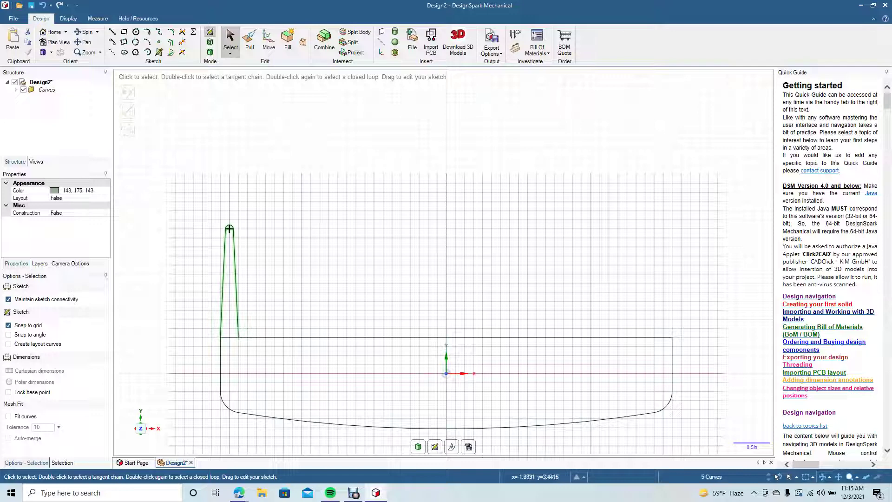
click(269, 41)
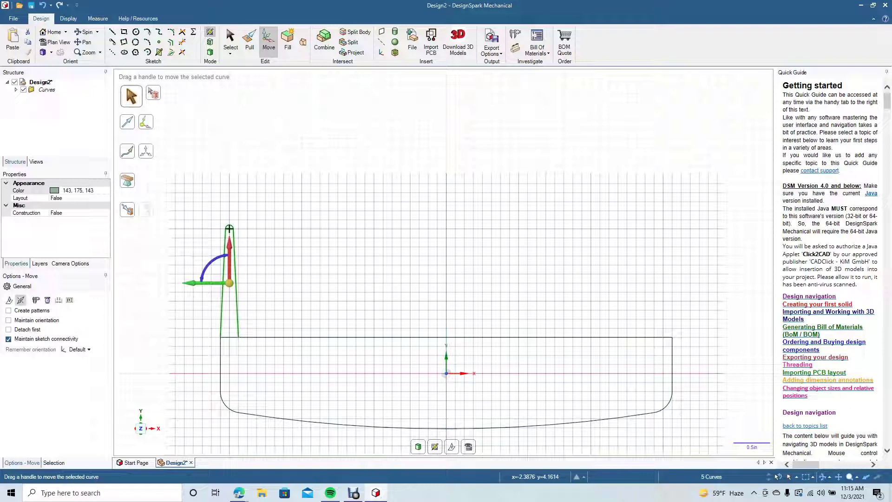
click(8, 311)
click(9, 311)
drag(230, 253, 663, 253)
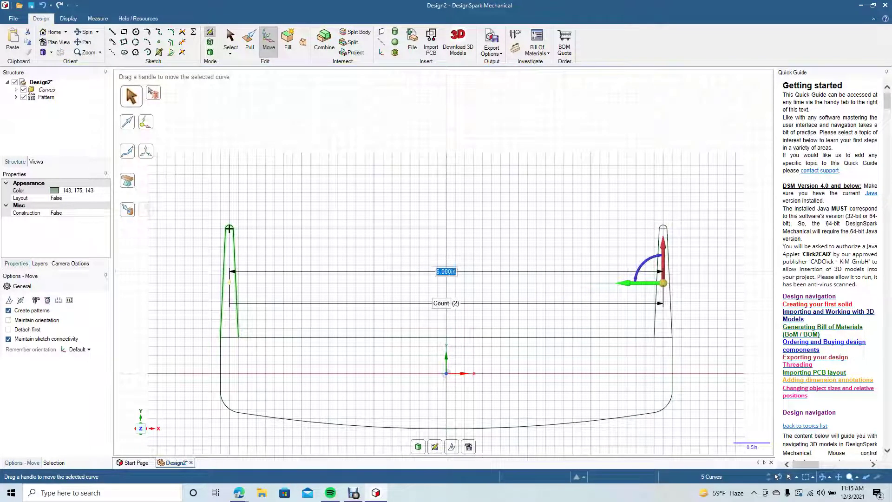
- Set the tooth pattern's count to 19
key(Tab)
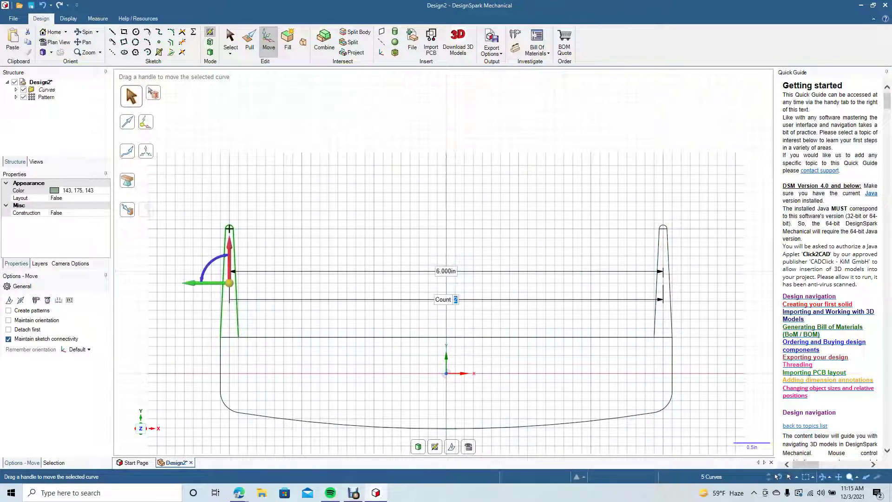
text(19)
key(Return)
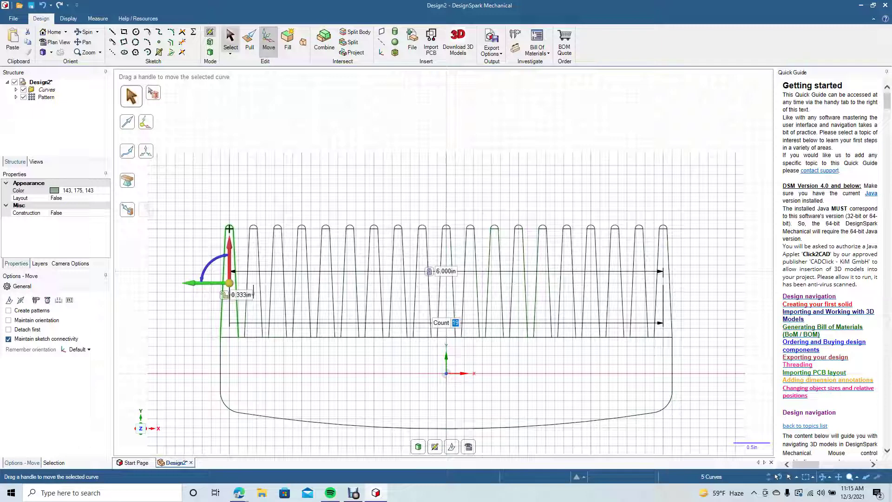
click(230, 41)
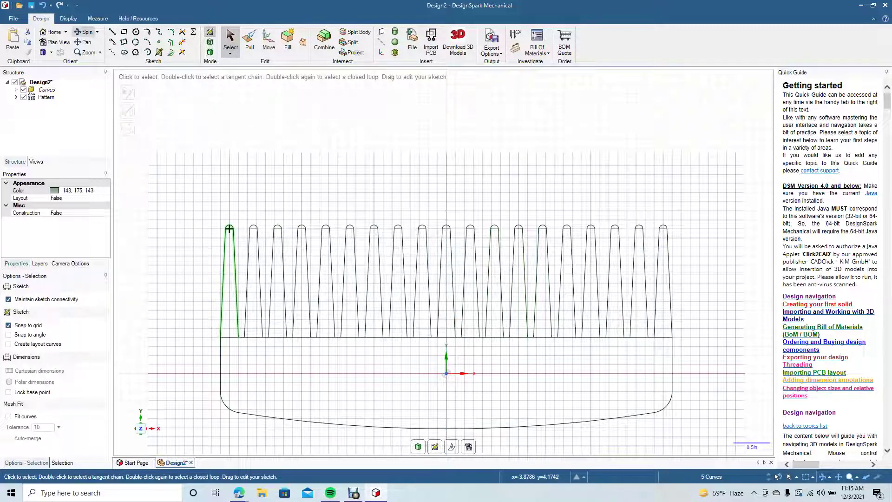
- Turn the comb sketch into surfaces and pull all body and tooth faces to a thickness of 0.125 in
click(85, 31)
drag(521, 126, 497, 140)
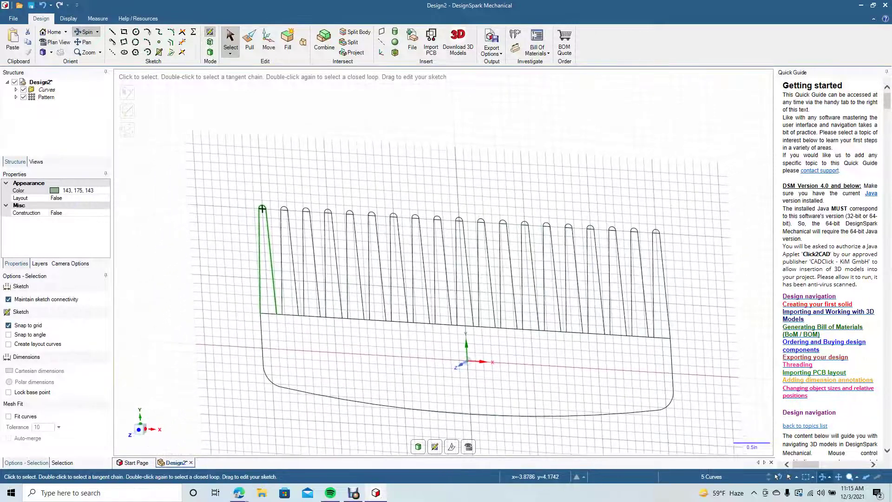
click(249, 41)
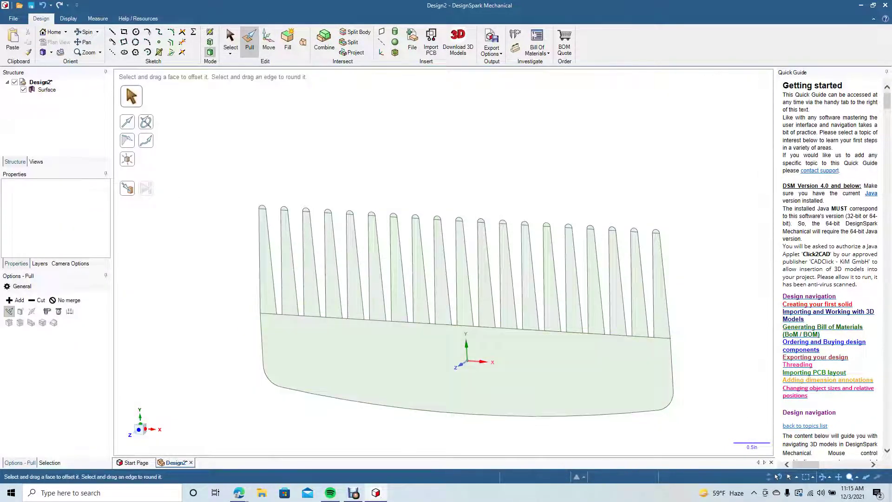
drag(226, 170, 703, 431)
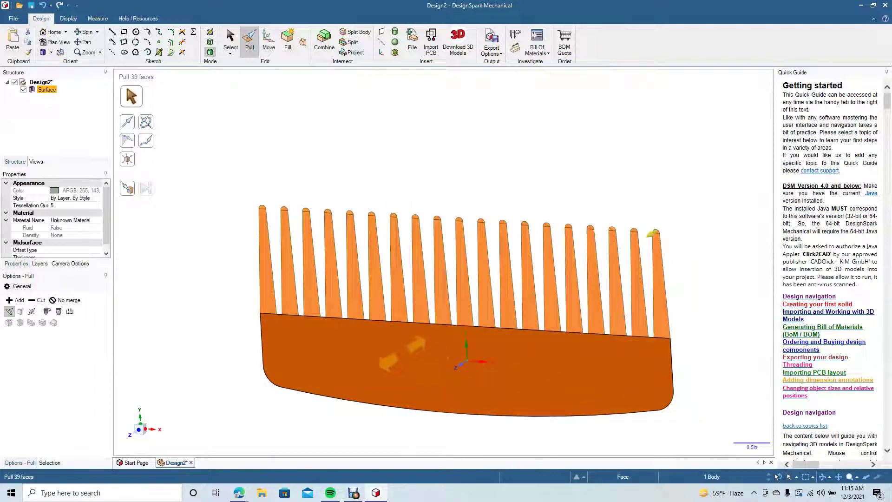
text(.125)
key(Return)
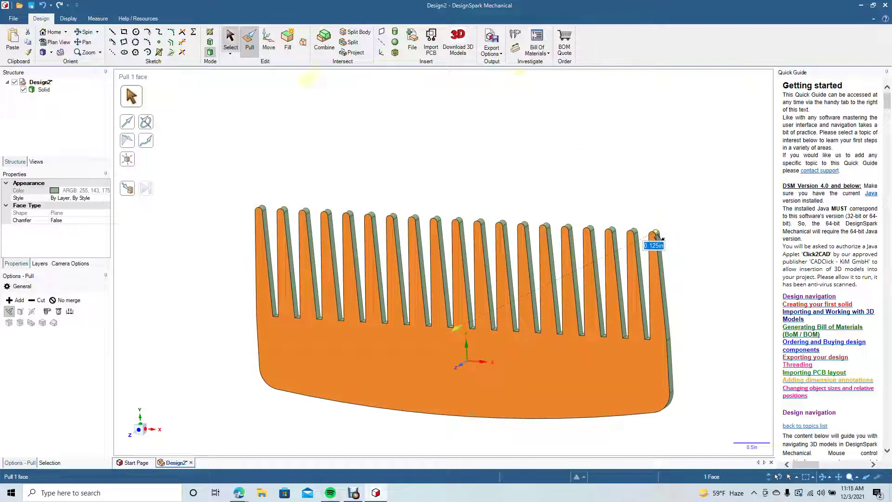
click(230, 41)
key(Escape)
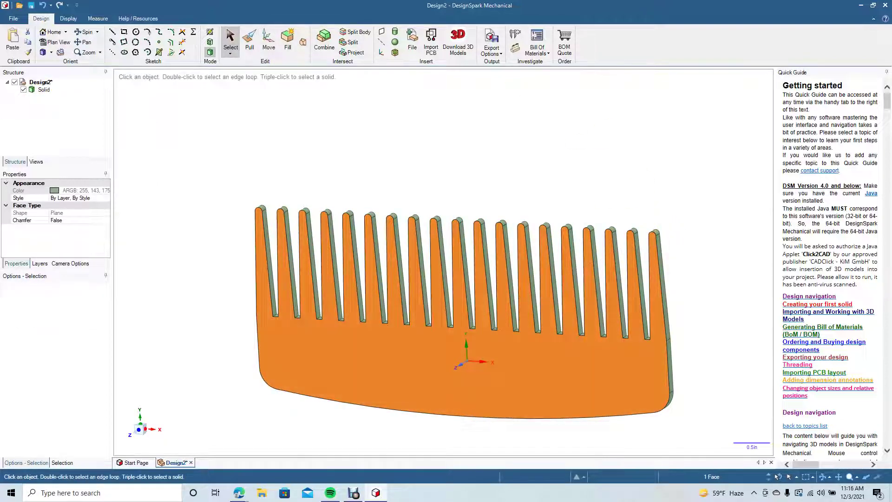
key(Escape)
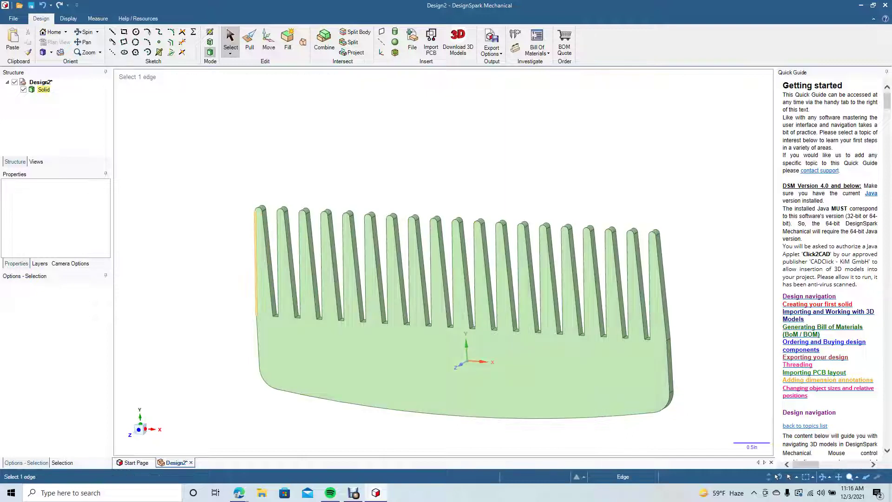
- Round the entire front-face edge loop of the comb with a radius of about 0.030 in
double_click(255, 246)
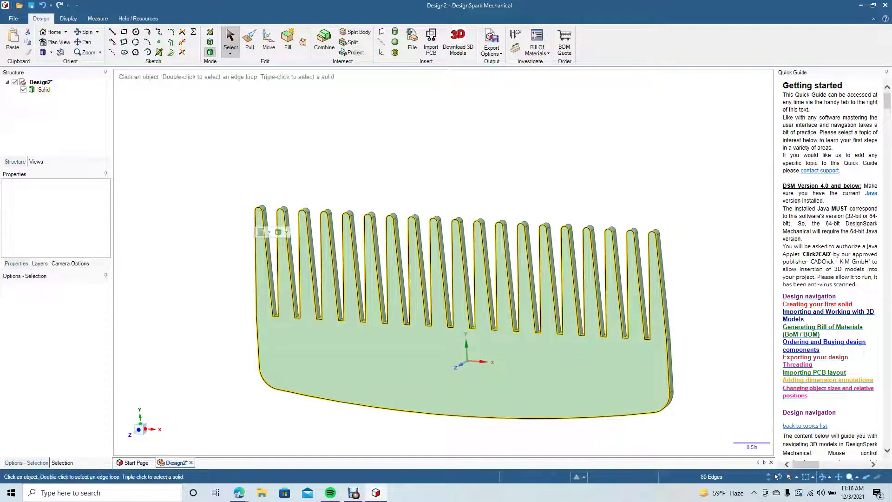
key(p)
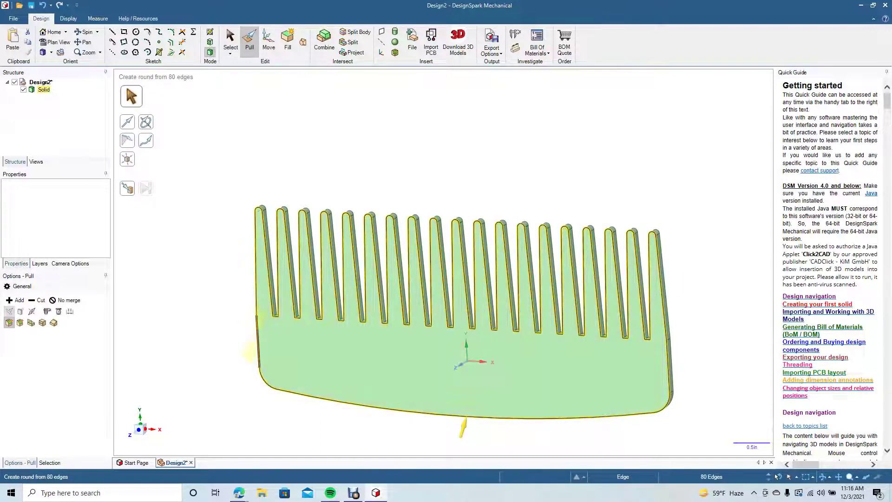
mouse_move(255, 336)
mouse_down()
mouse_move(327, 325)
mouse_move(291, 356)
mouse_up()
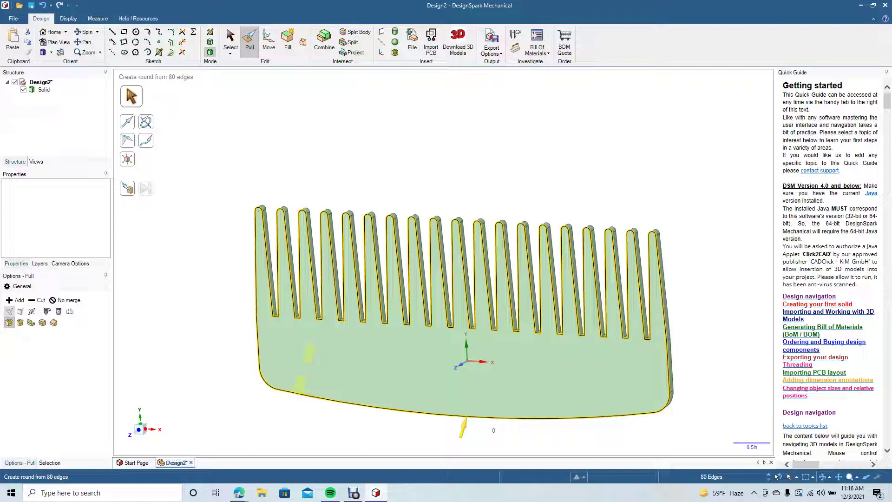
drag(464, 428, 464, 425)
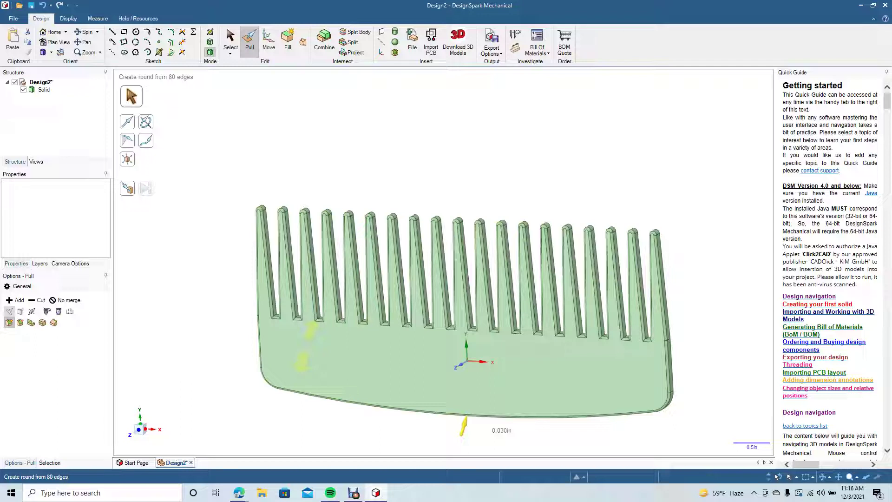
- Apply the 0.030 in round to the comb's front-face edge loop and finish the Pull operation
key(Return)
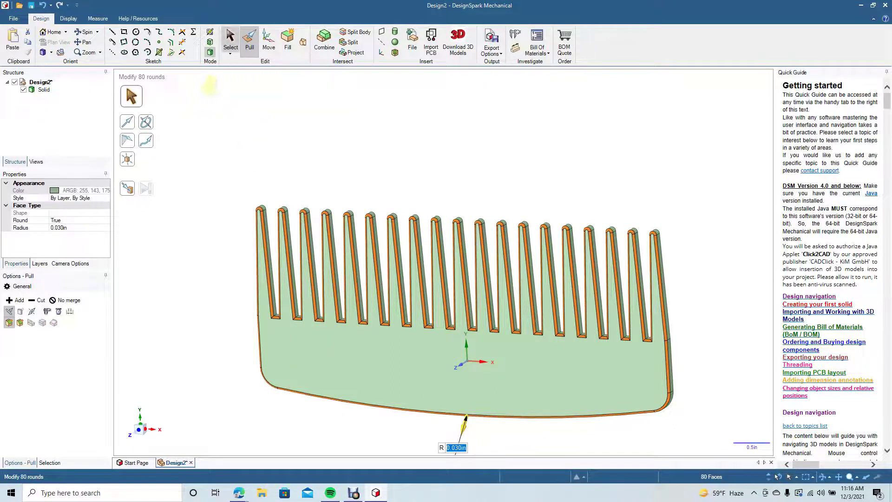
click(230, 39)
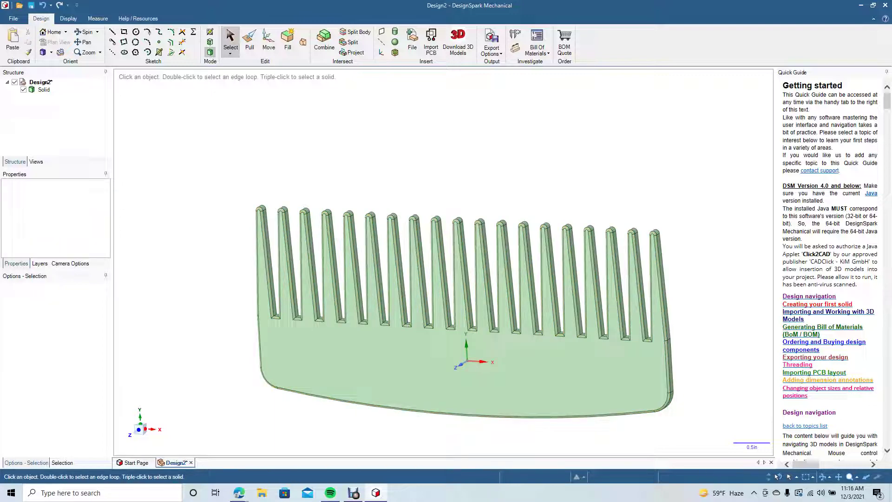
- Try to round the comb's entire back-face edge loop, including all teeth, with Pull
click(85, 31)
mouse_move(460, 317)
mouse_down()
mouse_move(465, 358)
mouse_move(465, 318)
mouse_up()
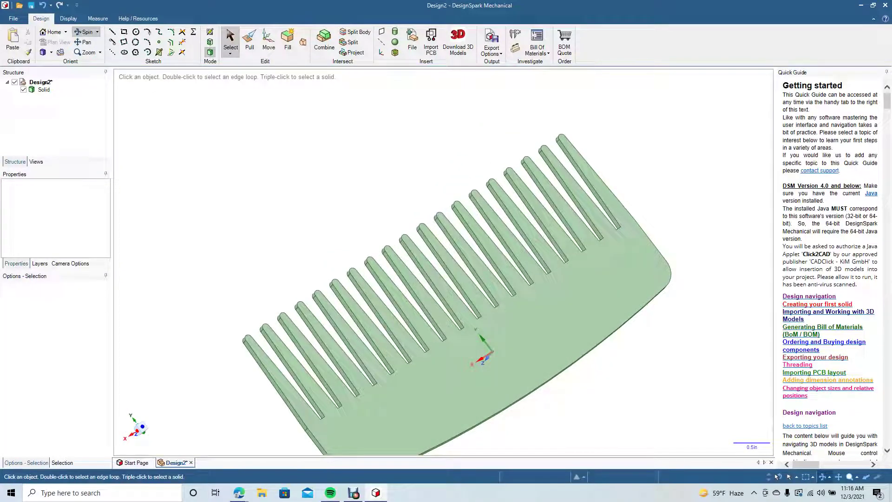
click(249, 42)
click(484, 358)
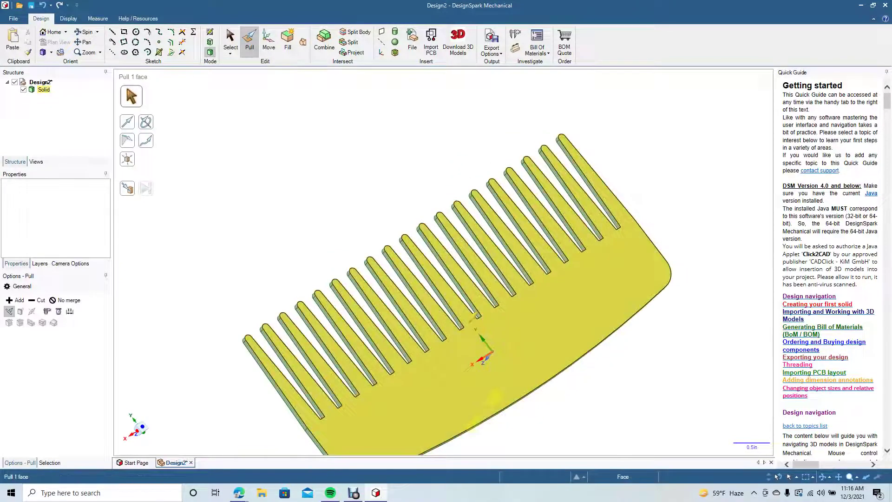
click(526, 396)
double_click(526, 397)
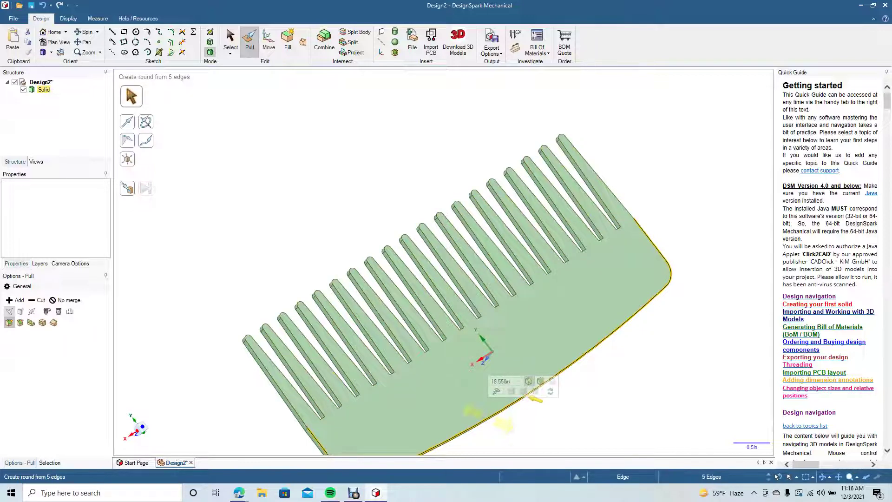
double_click(527, 397)
double_click(527, 398)
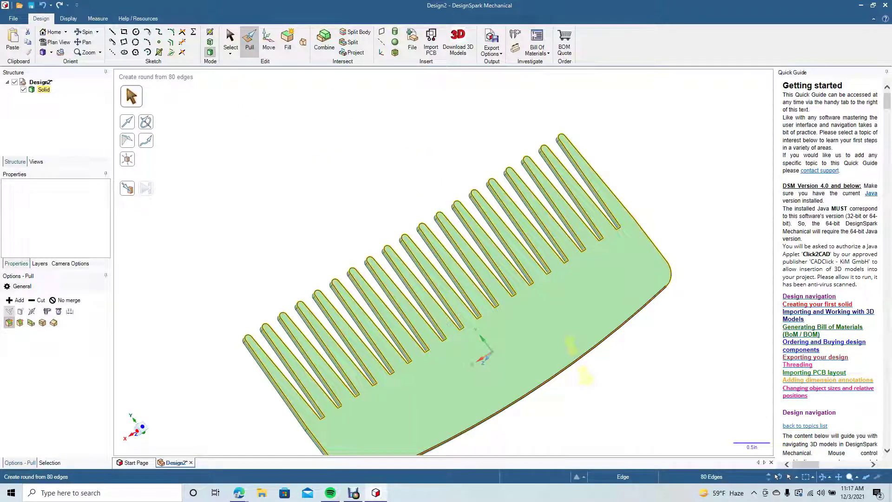
drag(578, 360, 558, 358)
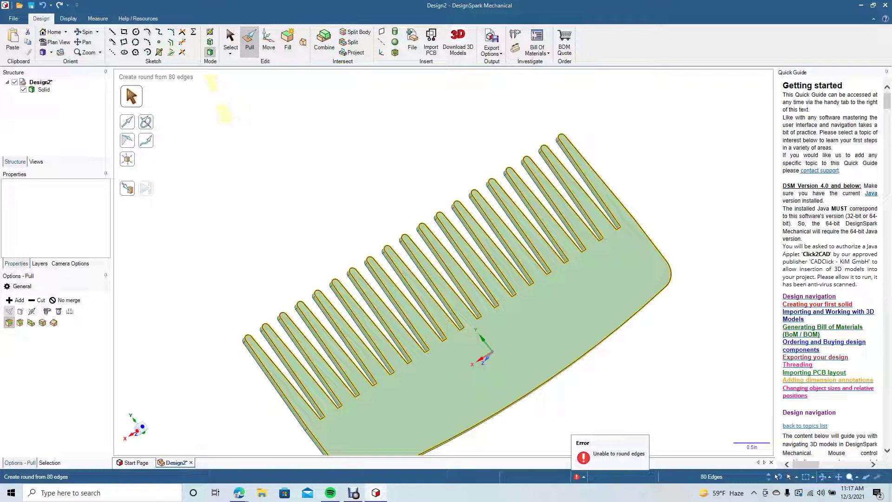
- Round the back-face edge loop with a radius of 0.010 in and undo that round
click(230, 40)
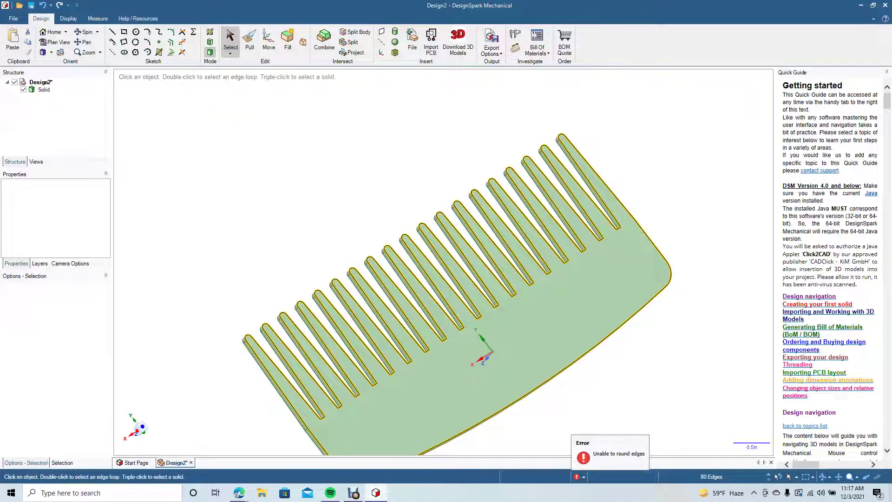
click(82, 42)
drag(444, 262, 417, 219)
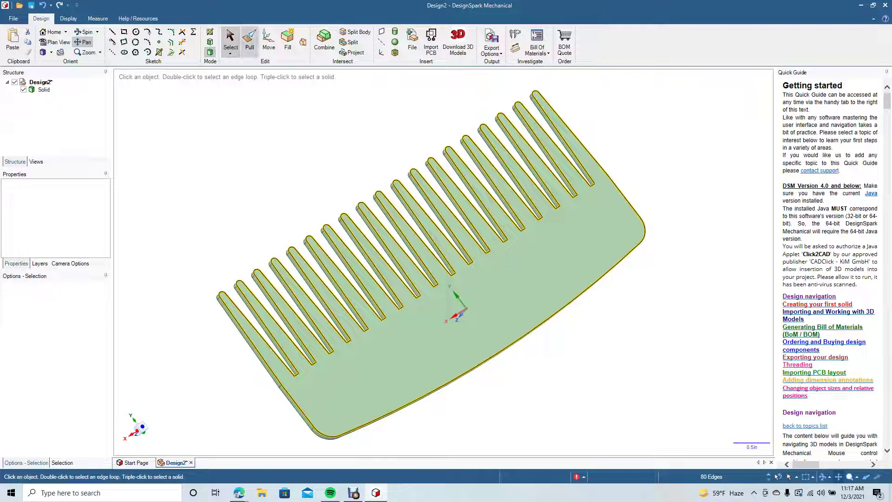
click(250, 39)
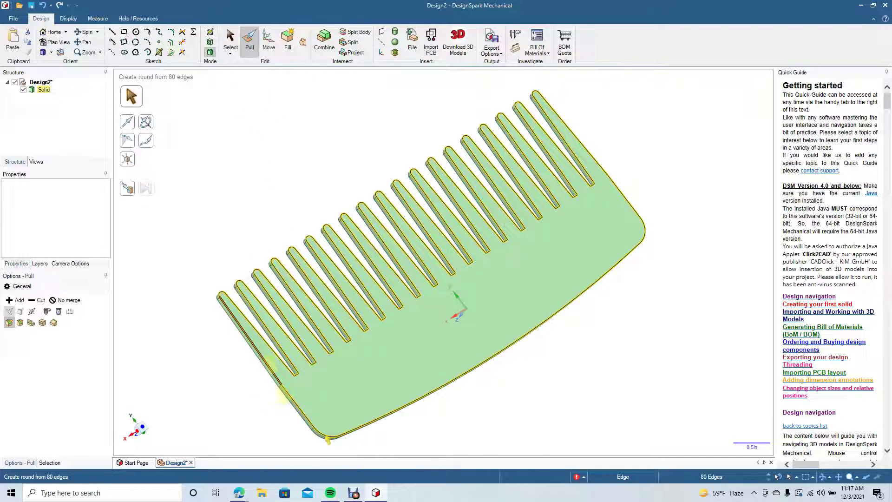
drag(276, 378, 284, 399)
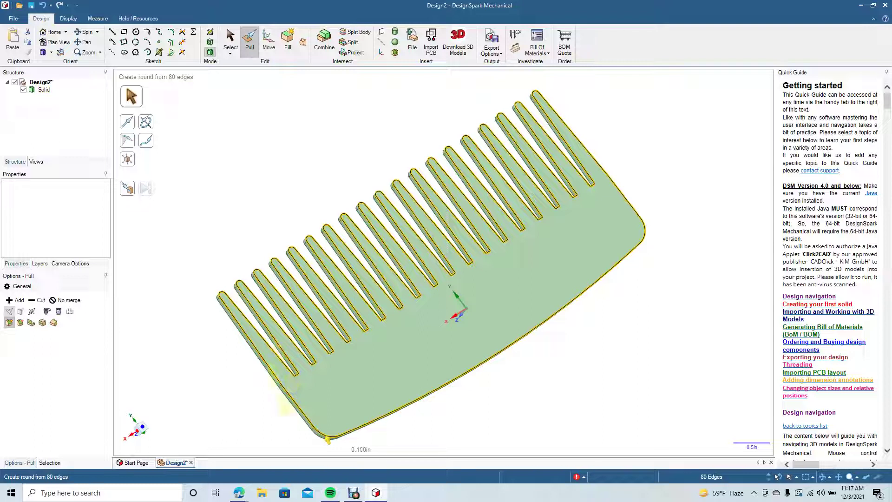
text(0.)
key(BackSpace)
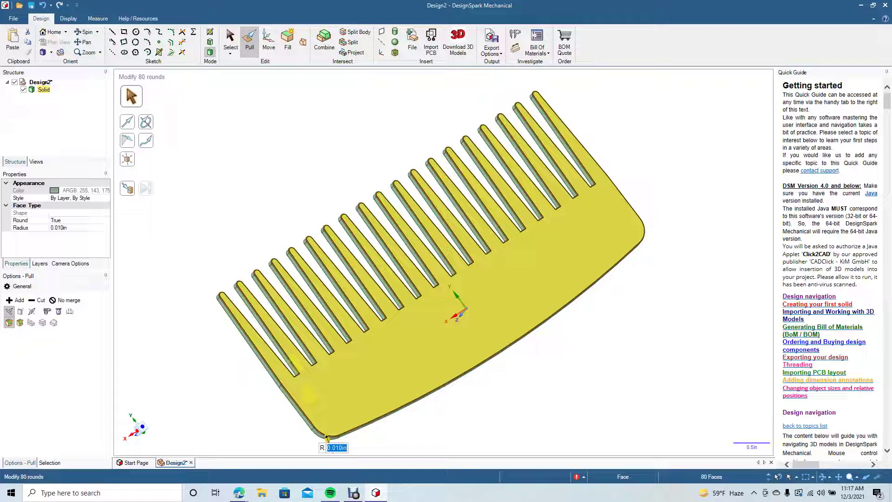
key(ctrl+z)
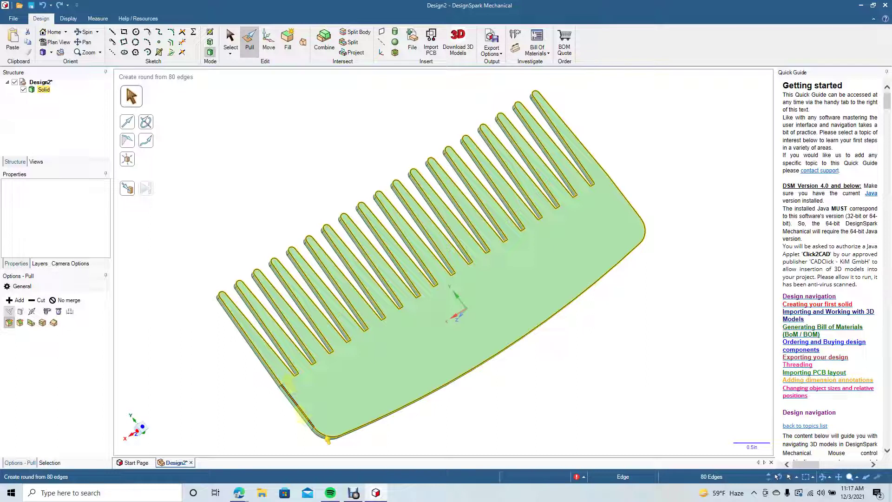
- Try to round the back-face edge loop at 0.30 in and again by pulling the edges freehand
text(0.30)
key(Return)
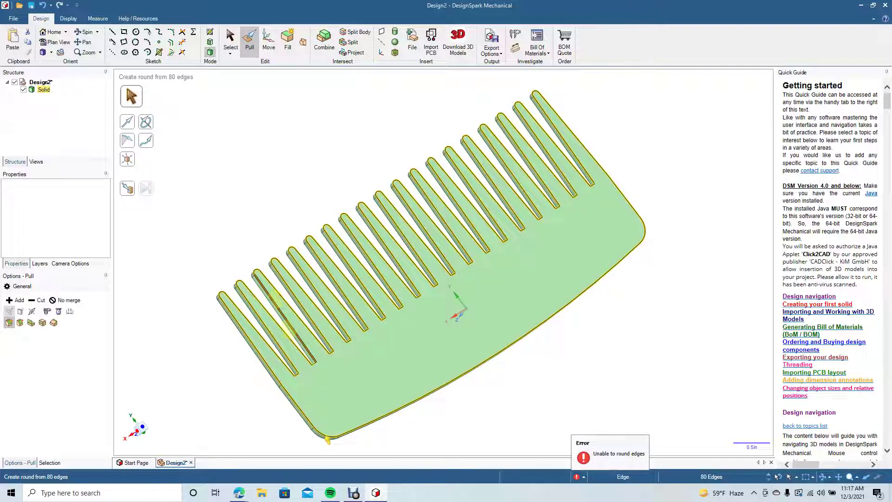
scroll(432, 269, up, 5)
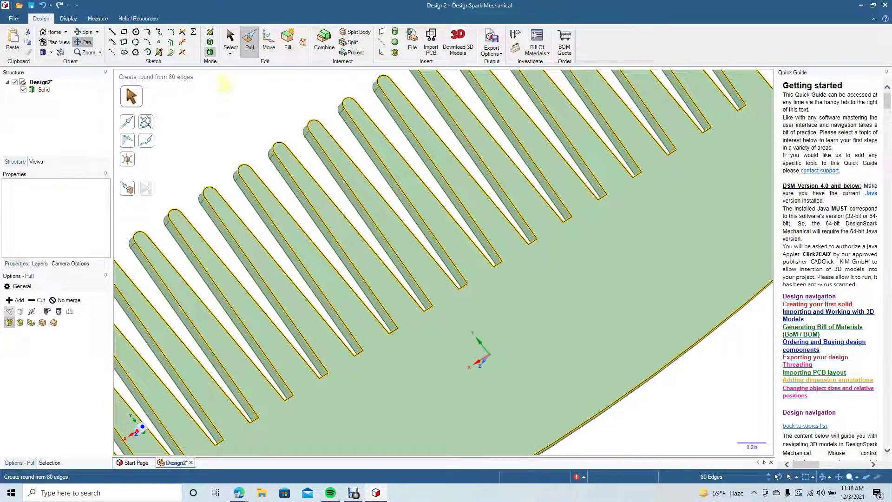
drag(372, 279, 568, 156)
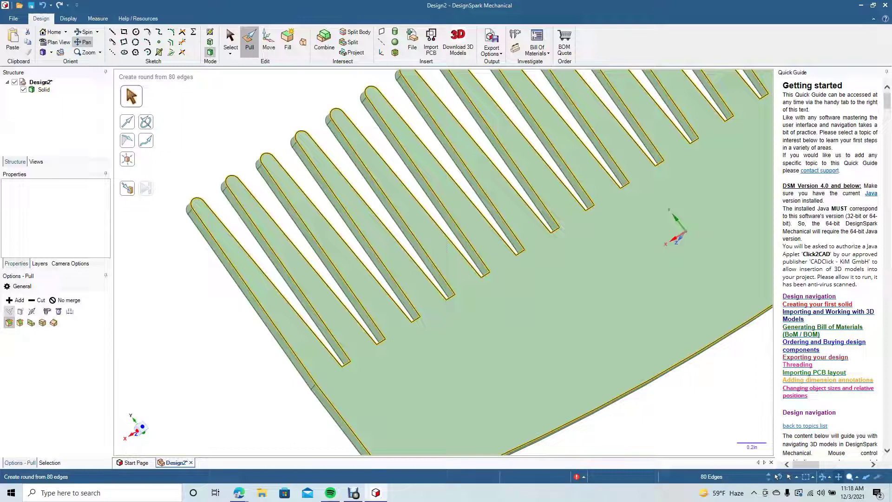
click(250, 44)
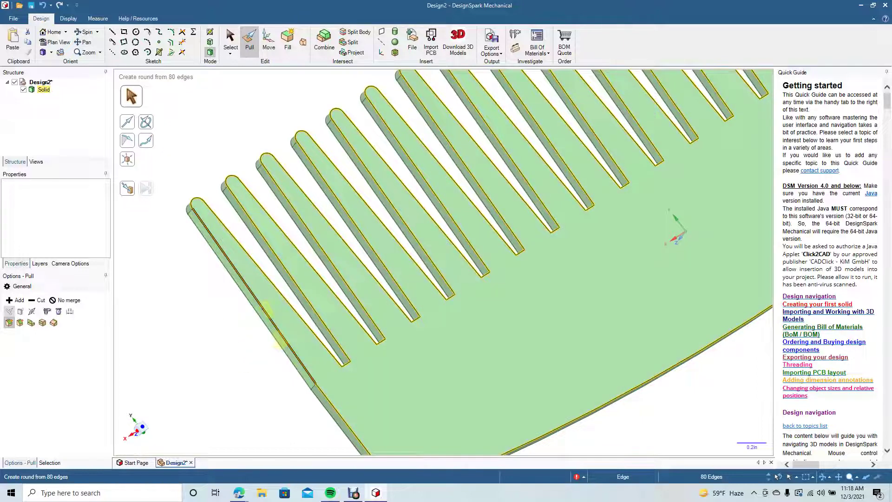
drag(273, 325, 276, 314)
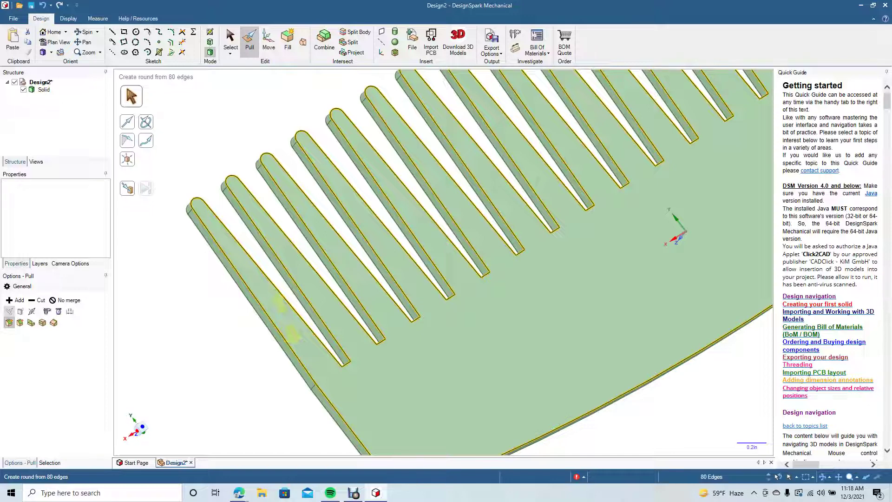
click(285, 297)
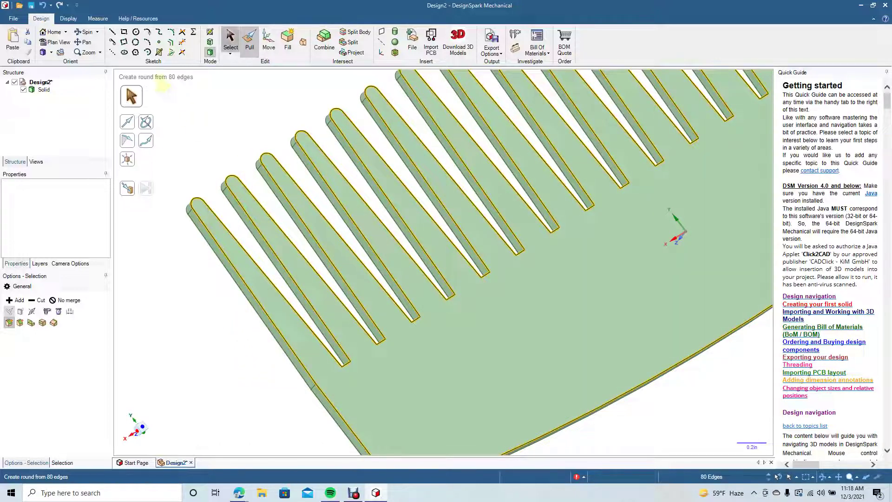
- Reselect the complete back-face edge loop, try to round it again with Pull, and clear the selection
click(231, 39)
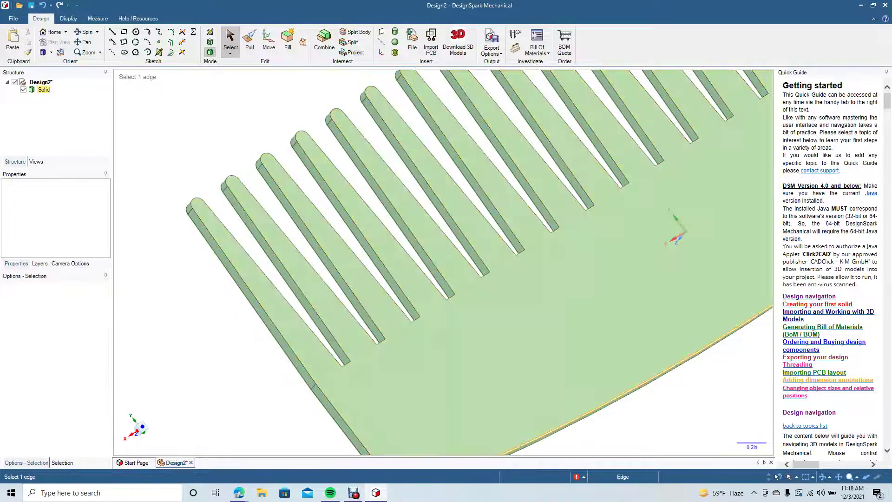
click(625, 384)
double_click(608, 402)
double_click(608, 402)
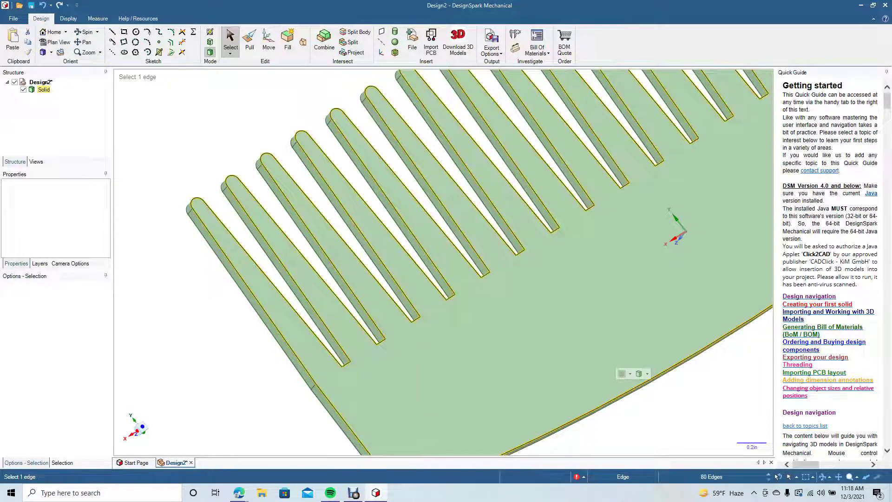
key(p)
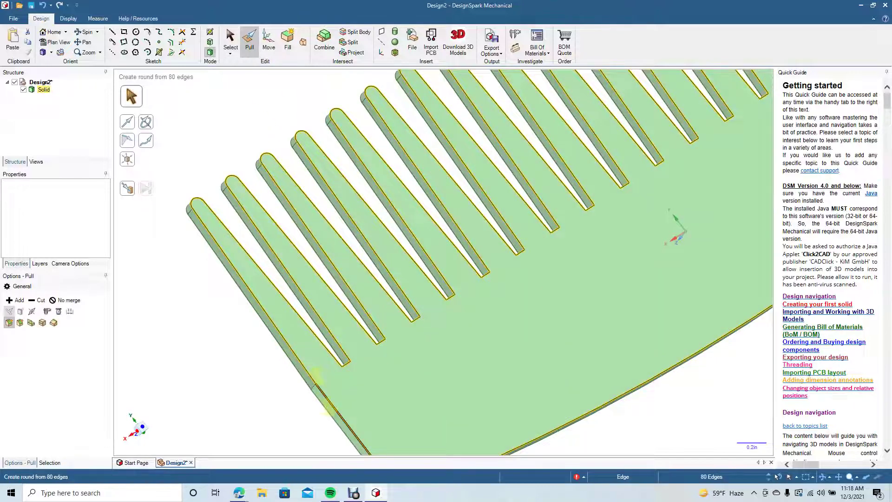
drag(324, 393, 318, 369)
key(ctrl+z)
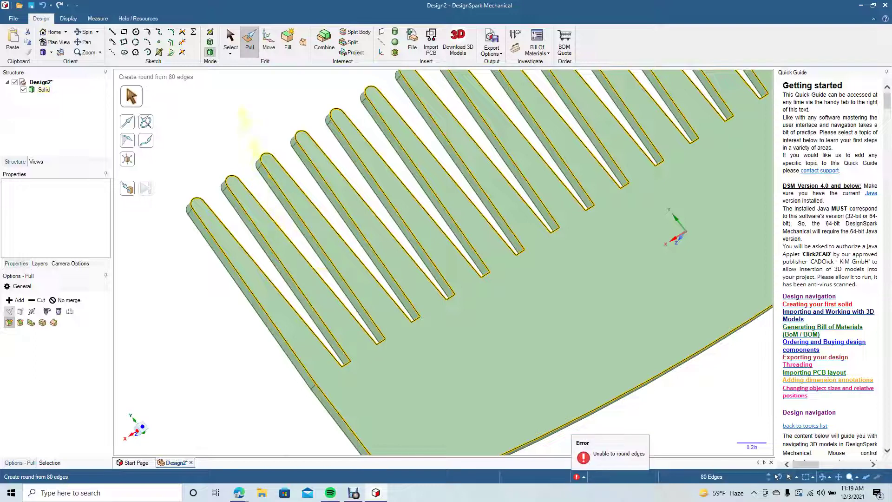
click(230, 38)
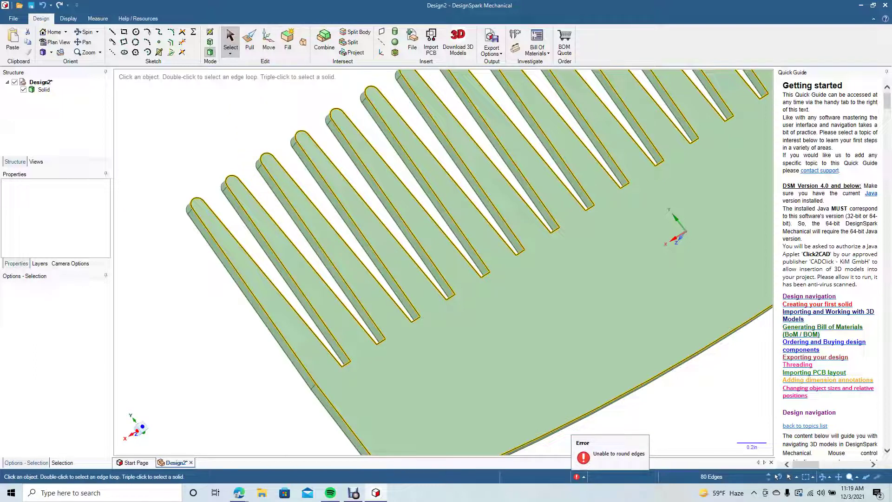
key(Escape)
- Select the complete back-face edge loop, starting from the curved back edge, and try to round it with Pull
click(84, 32)
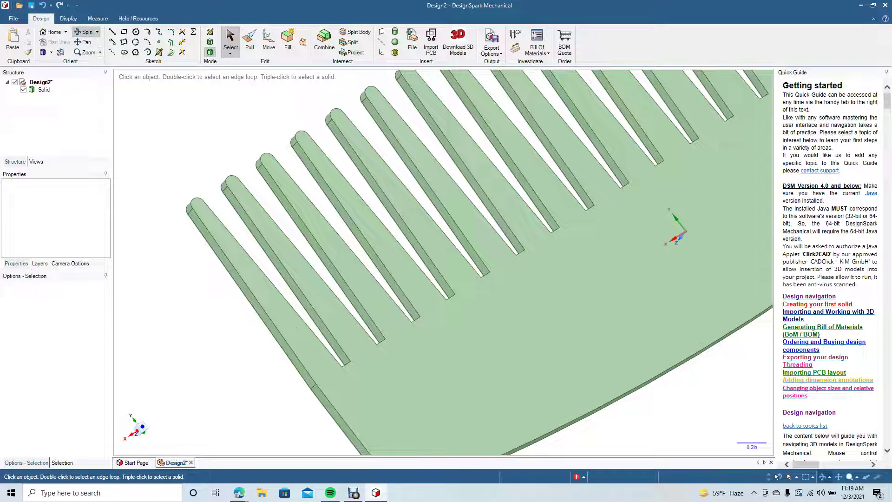
drag(186, 208, 189, 207)
mouse_move(186, 208)
middle_down()
mouse_move(278, 209)
mouse_move(186, 210)
middle_up()
drag(547, 105, 597, 126)
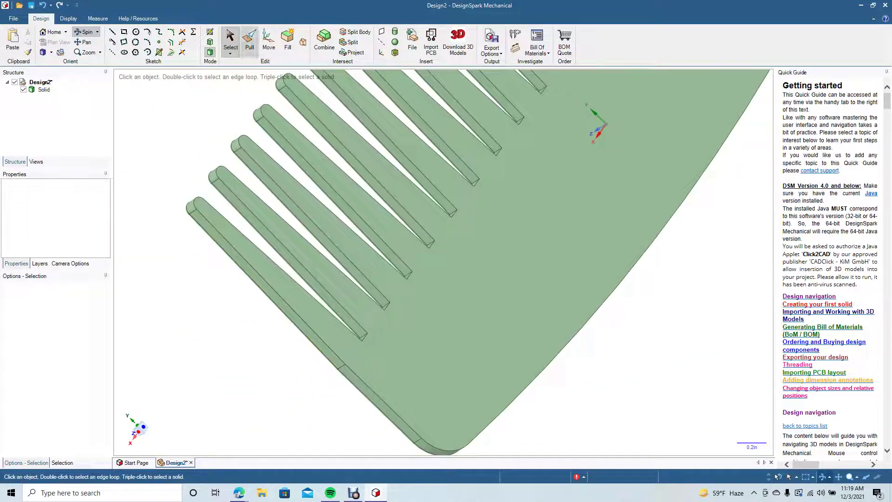
click(250, 41)
click(514, 348)
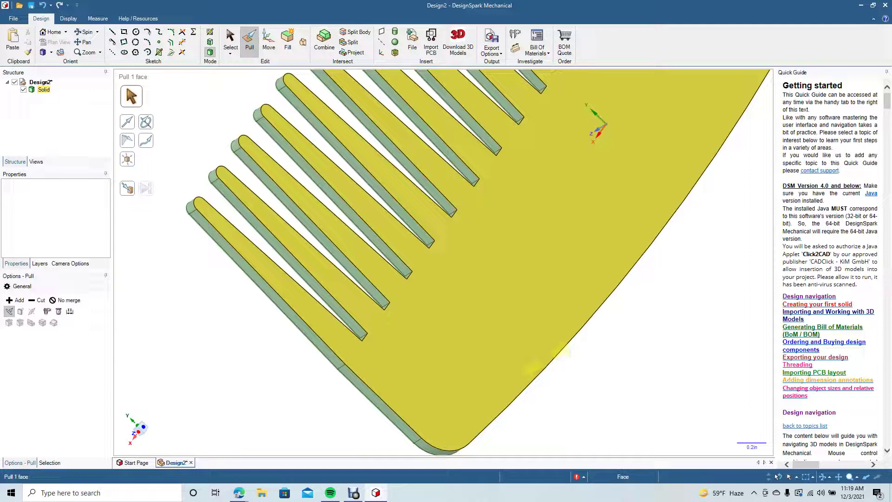
double_click(551, 362)
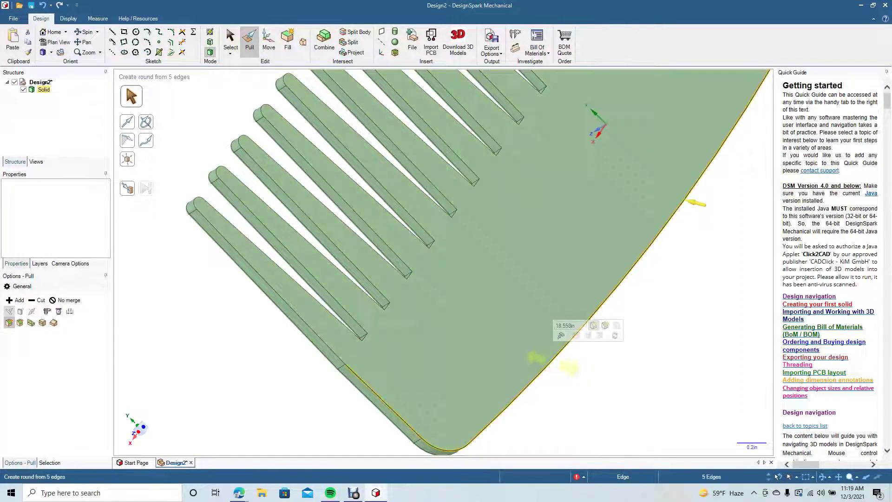
double_click(551, 362)
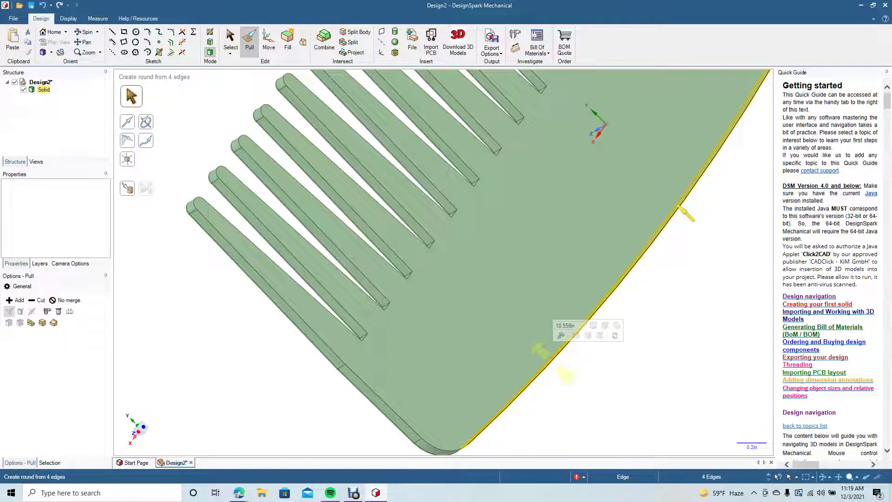
click(593, 325)
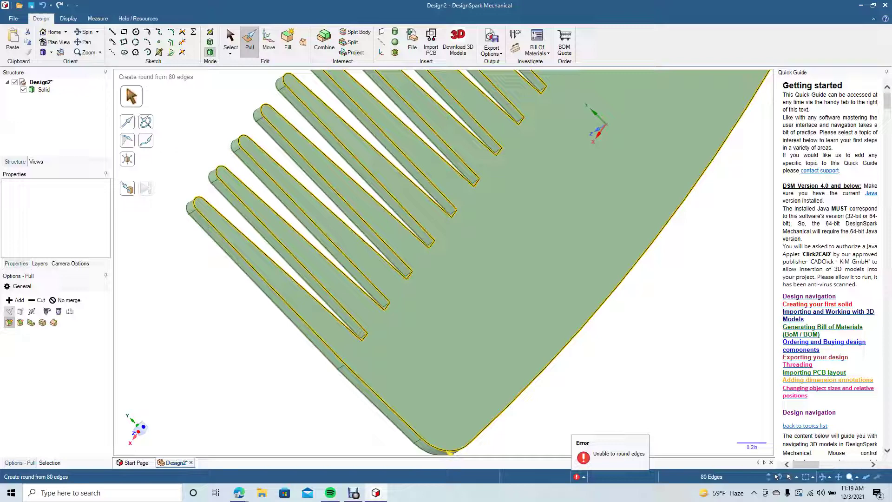
- Round the complete back-face edge loop of the comb with a radius of 0.030 in and clear the selection
click(83, 42)
drag(443, 262, 445, 261)
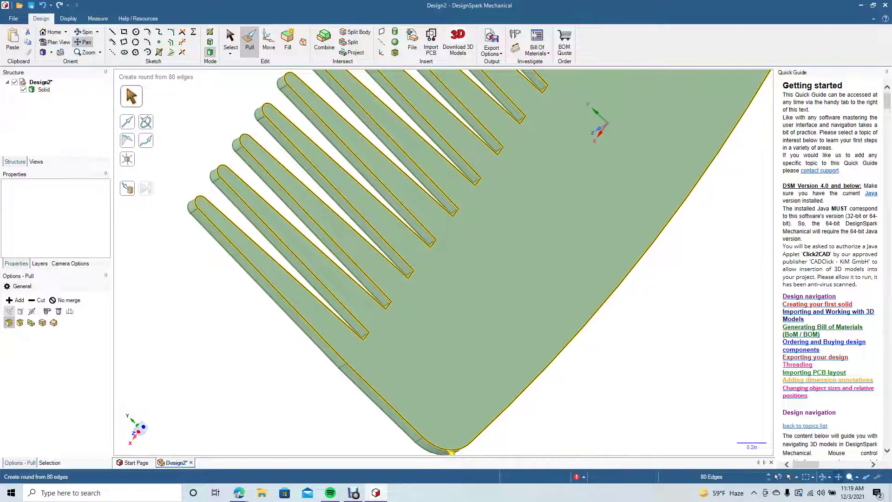
shift+middle_drag(451, 450, 471, 434)
click(249, 41)
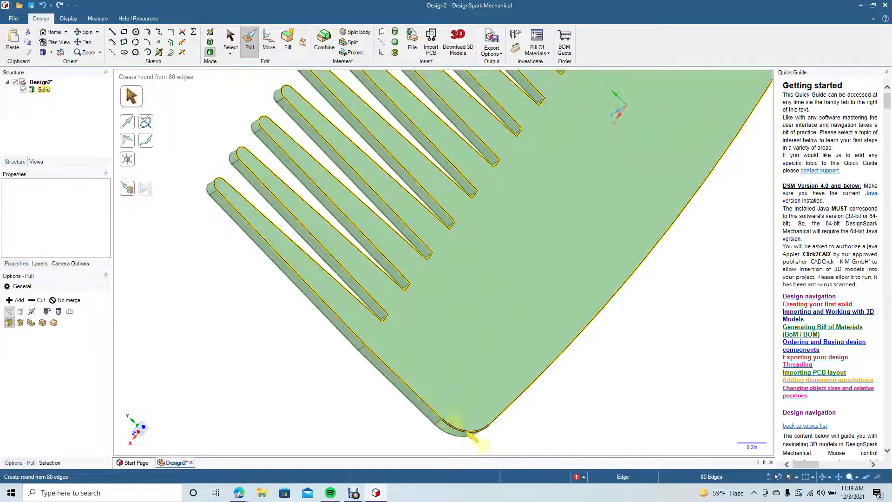
drag(466, 431, 454, 400)
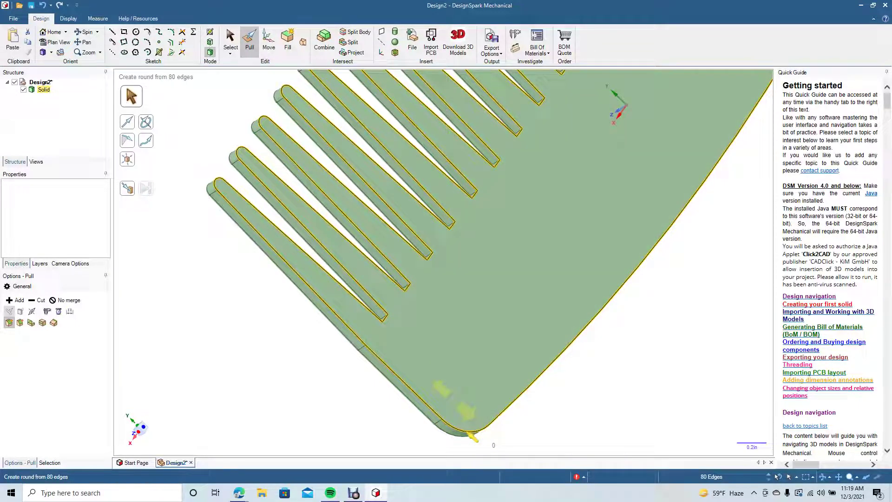
text(0.12)
text(0.010in)
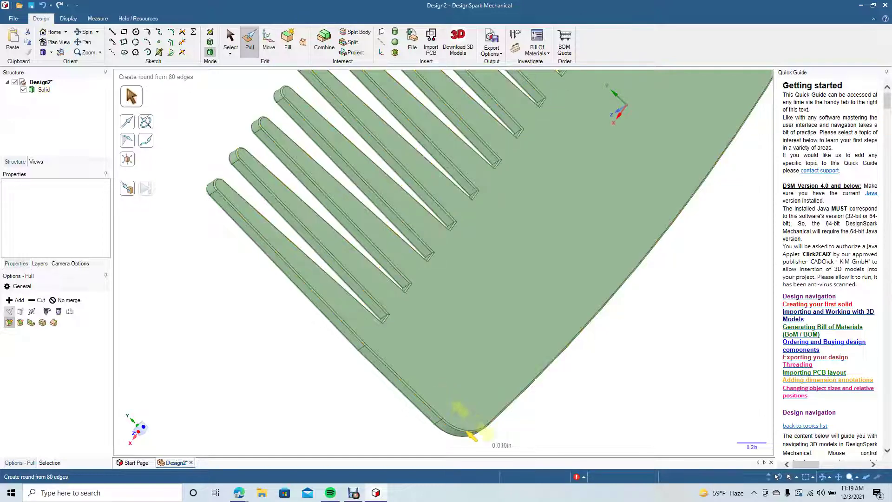
text(0.03)
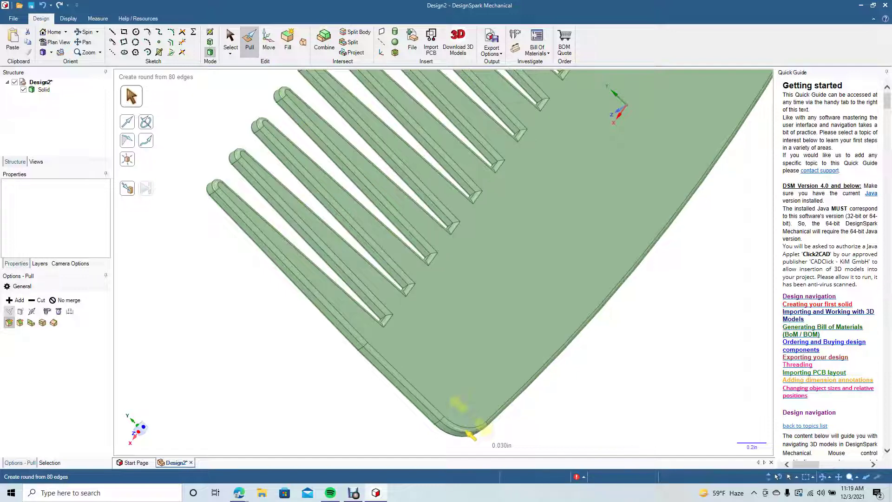
key(Return)
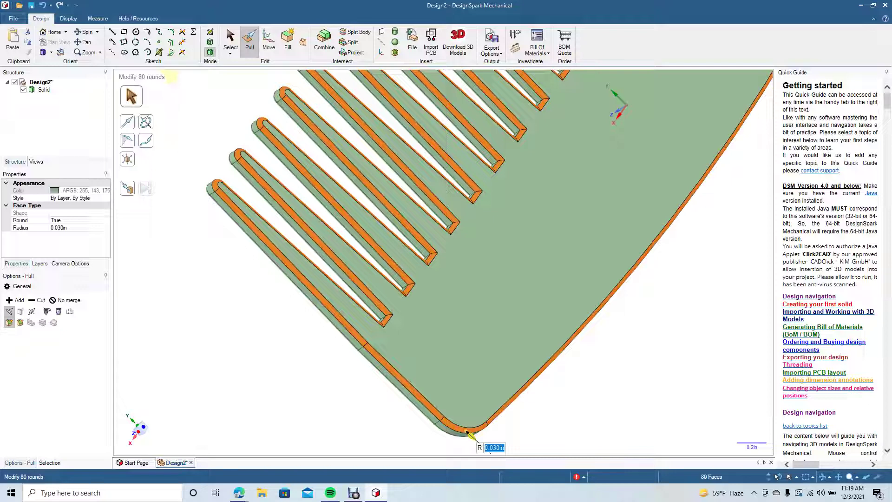
key(Escape)
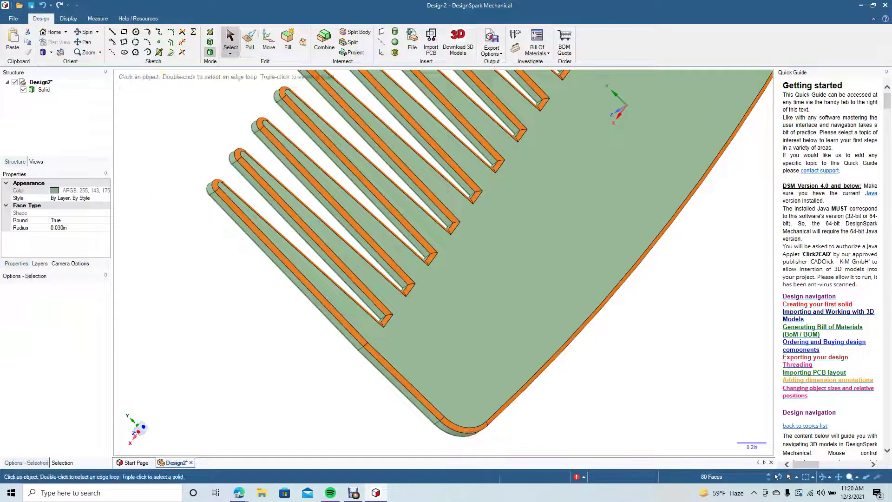
key(Escape)
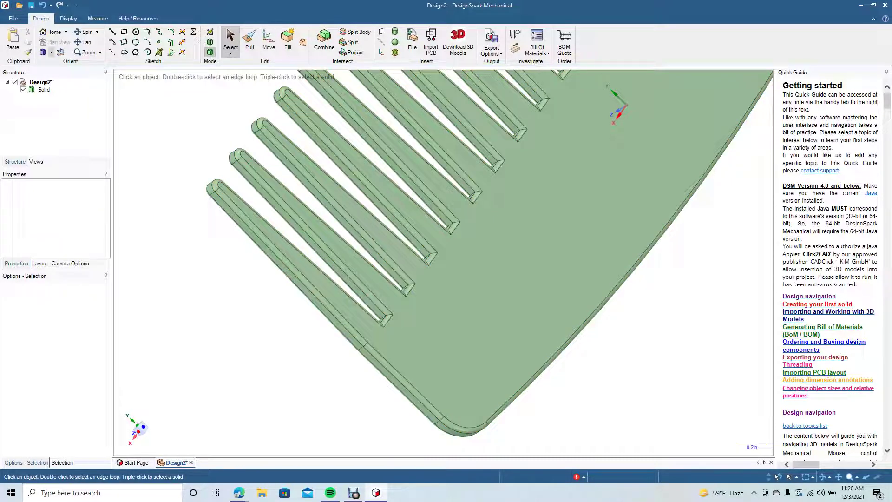
- Examine the rounded edges of the comb from the top view and up close at the bases of the first tooth gaps
click(51, 52)
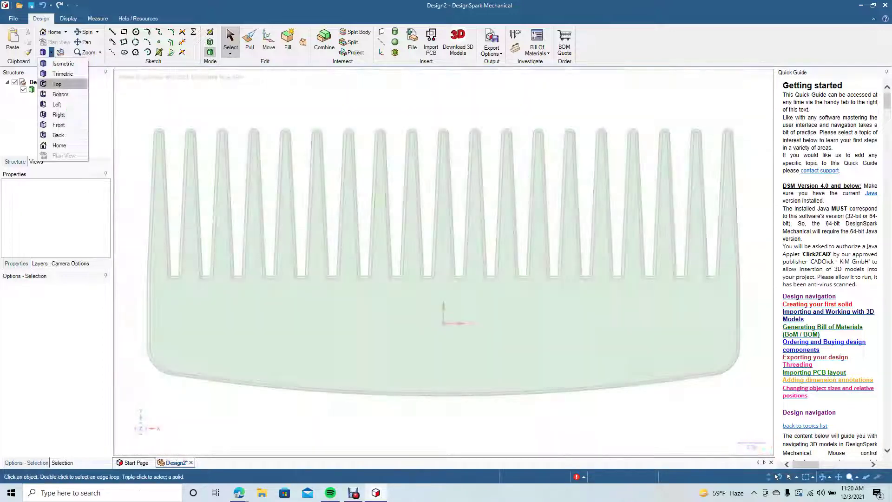
click(57, 84)
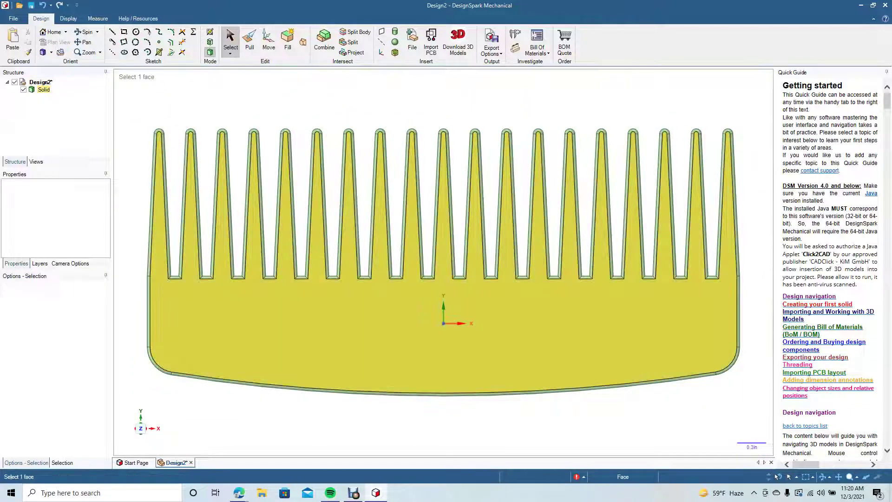
click(84, 31)
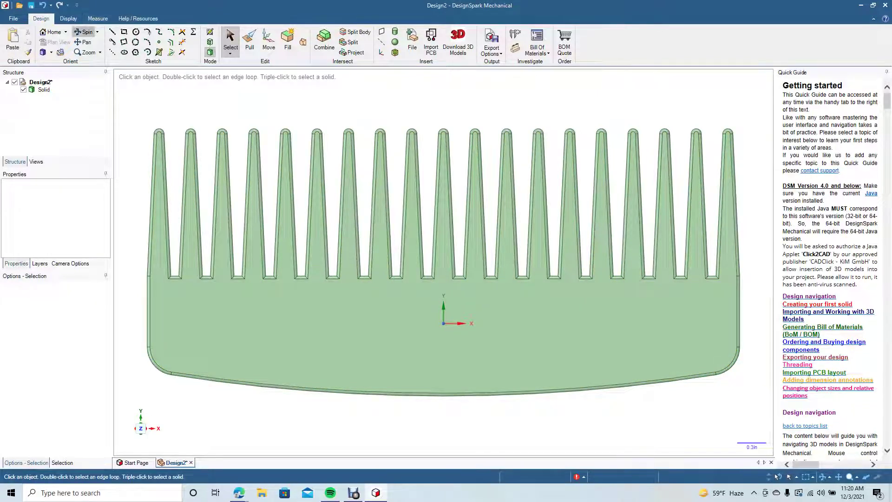
drag(167, 201, 172, 261)
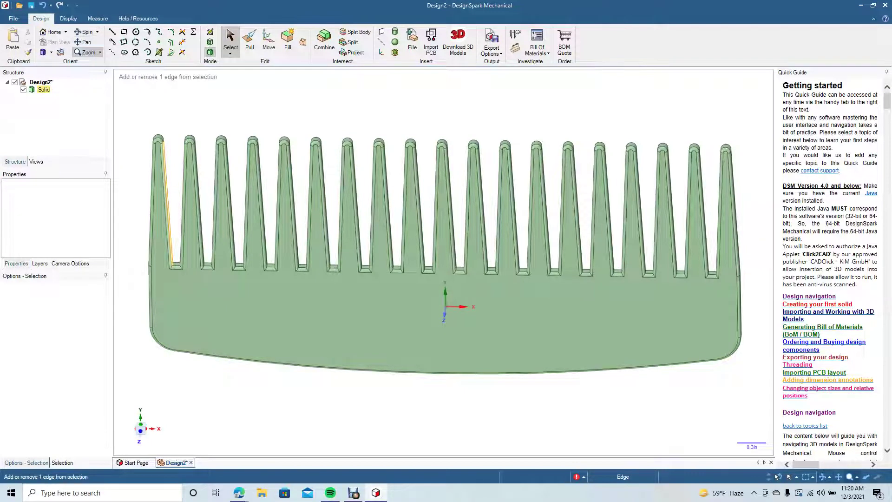
scroll(444, 262, up, 3)
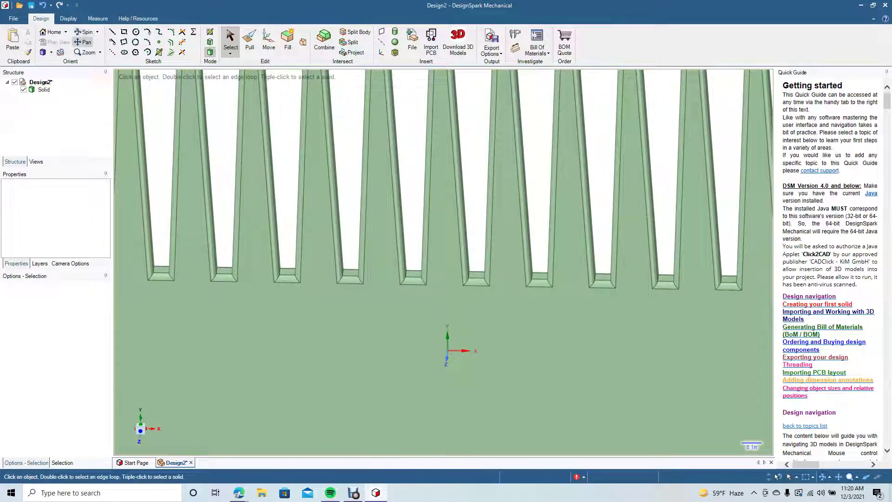
click(83, 42)
drag(154, 153, 258, 174)
drag(552, 371, 719, 396)
click(84, 32)
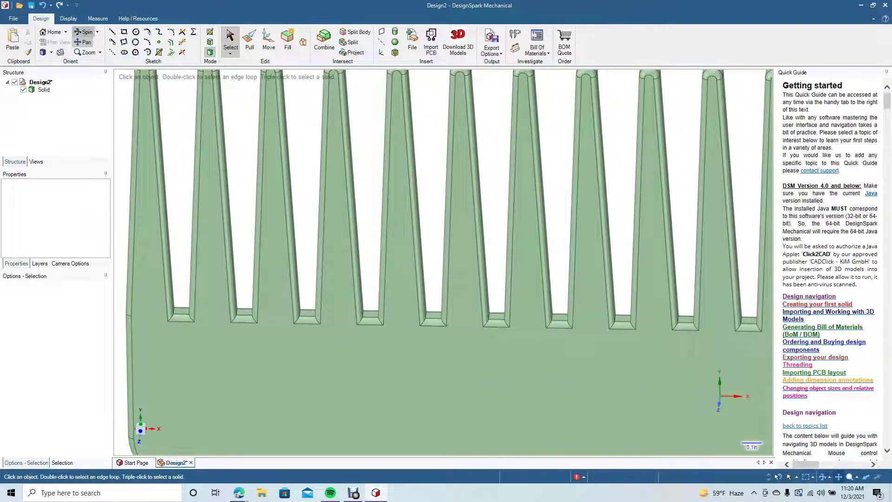
drag(339, 209, 325, 216)
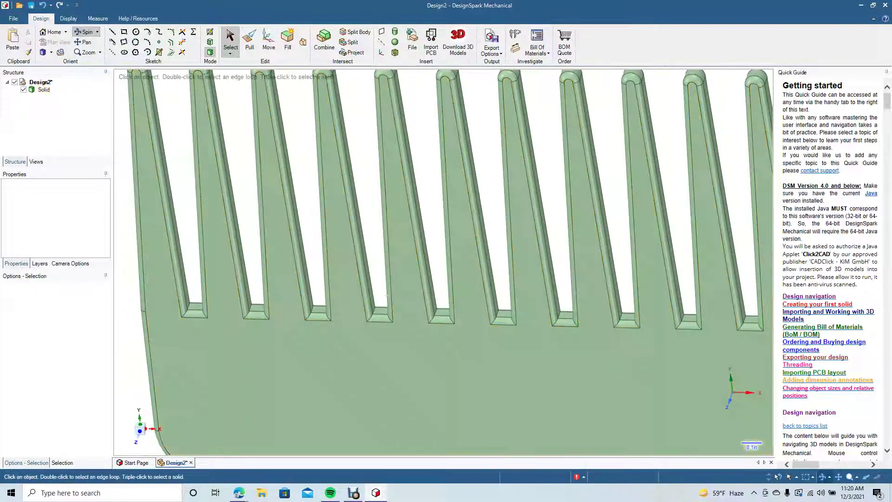
- Round the inner corner edge beside the end tooth at the base of the first tooth gap to about 0.030 in
click(250, 42)
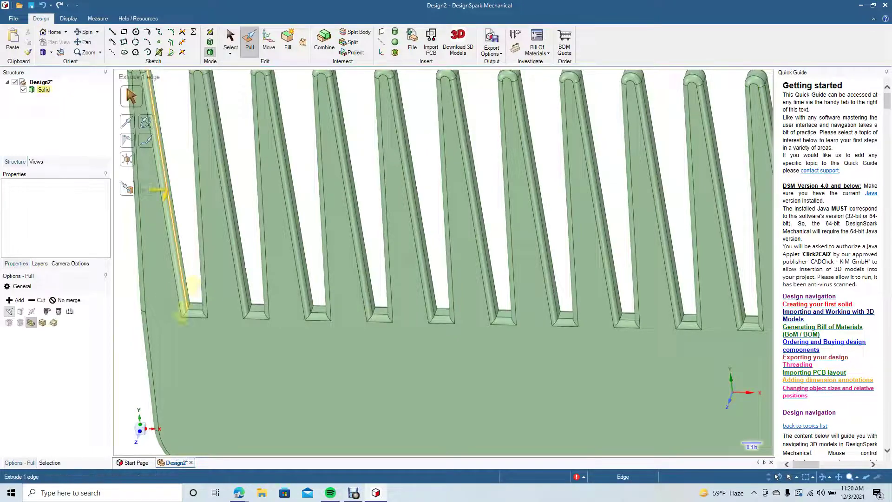
click(193, 303)
click(186, 310)
click(188, 307)
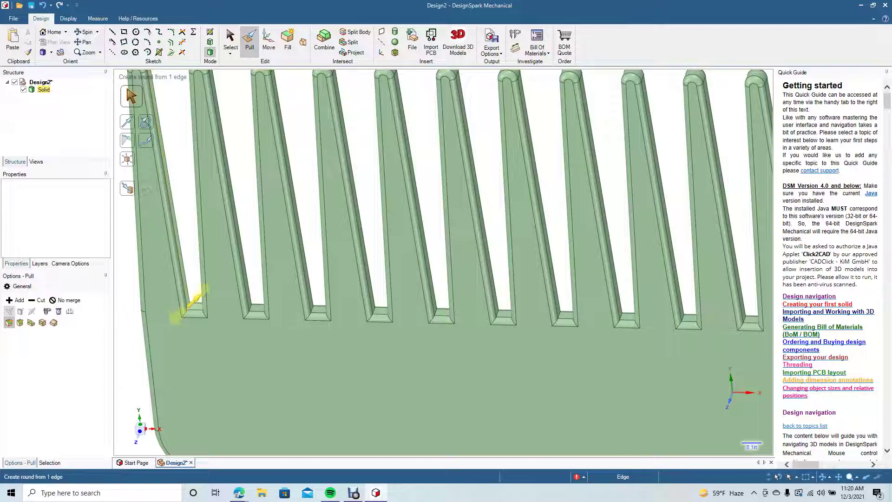
drag(197, 299, 222, 288)
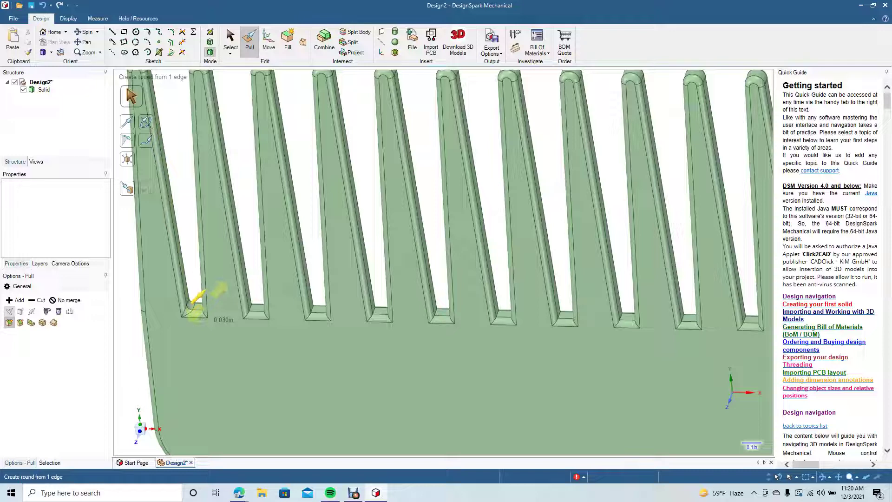
click(717, 324)
key(Escape)
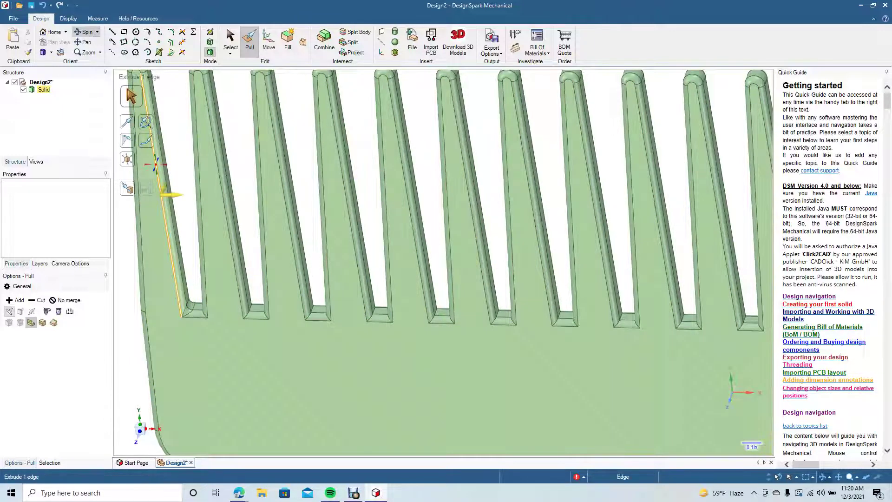
- Round the opposite inner corner edge at the base of the first tooth gap to about 0.020 in
middle_drag(156, 163, 201, 171)
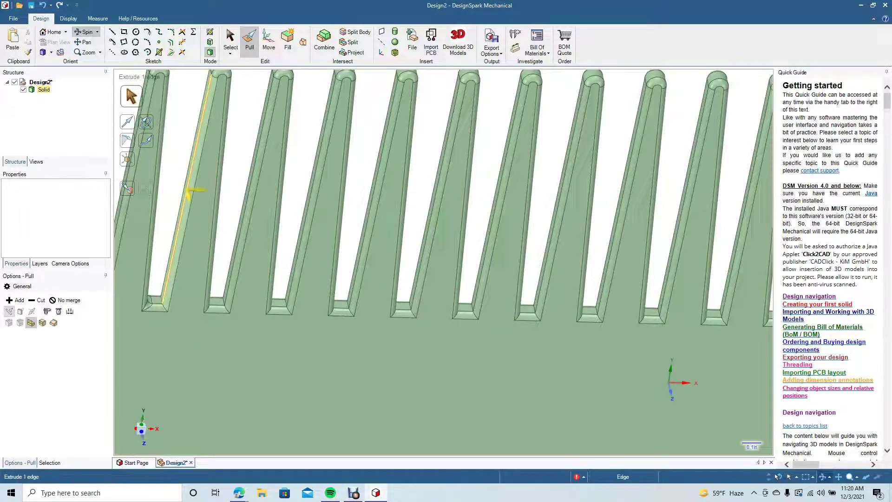
key(s)
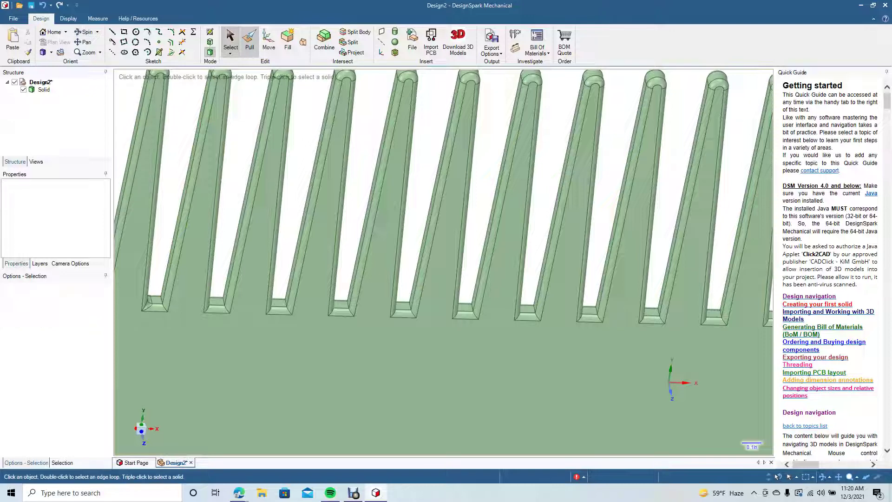
key(p)
click(158, 298)
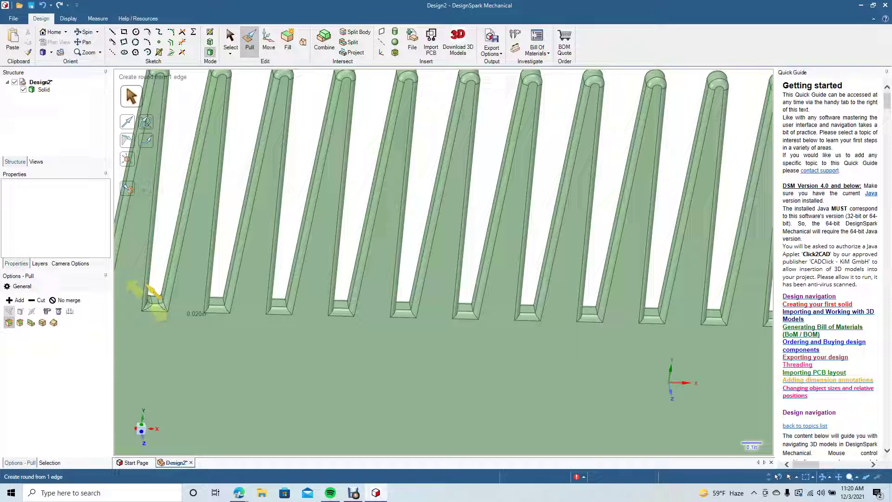
key(Escape)
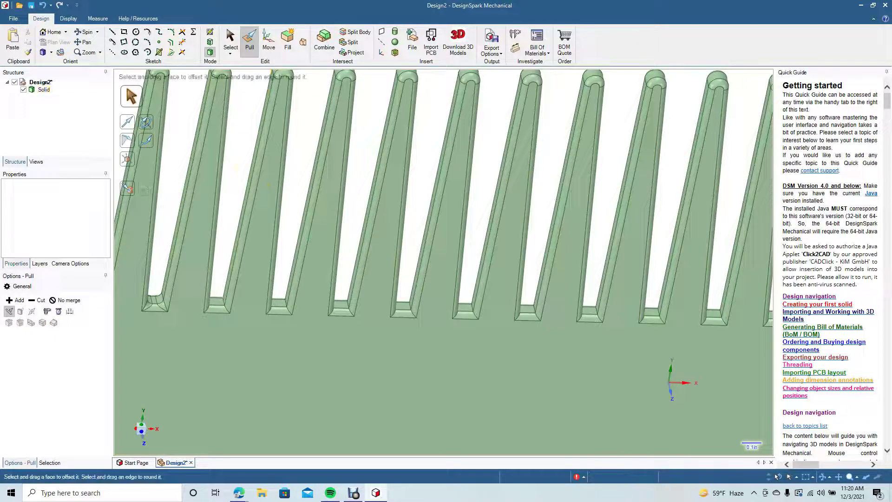
- Examine the rounded corners of the first tooth gap and view the whole comb from the top and in isometric view
click(324, 139)
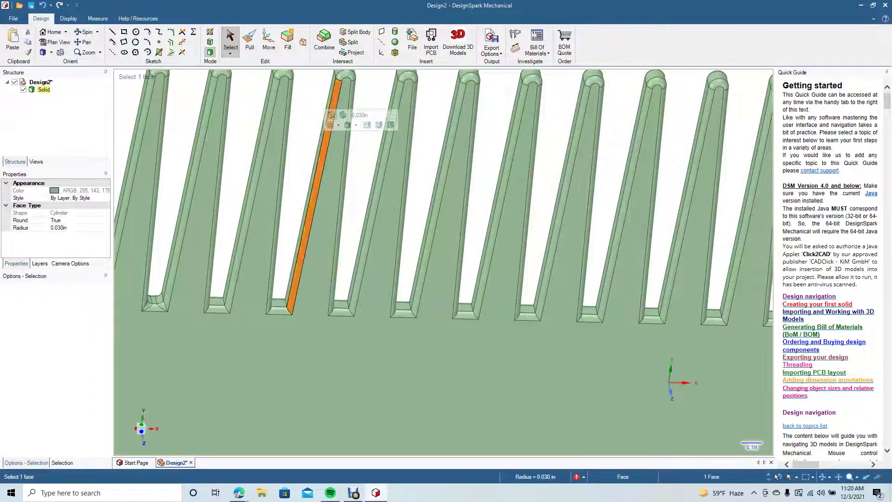
click(82, 41)
drag(291, 315, 349, 305)
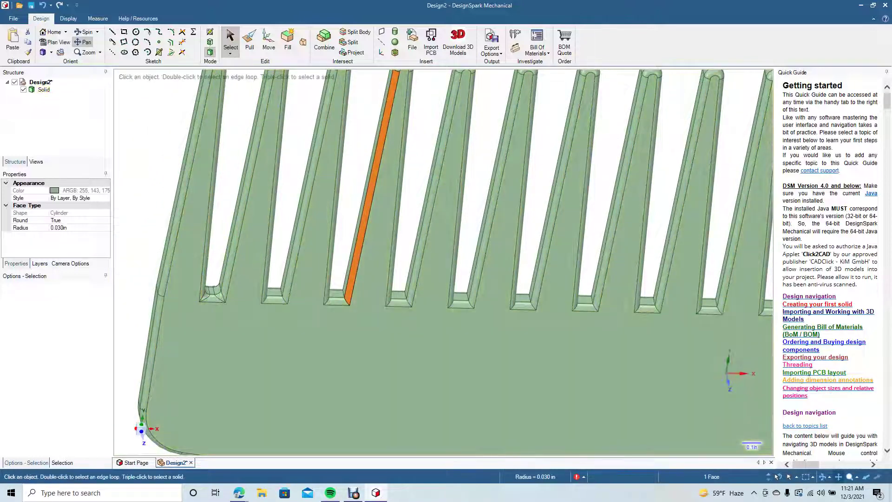
click(86, 31)
mouse_move(216, 158)
mouse_down()
mouse_move(217, 120)
mouse_move(216, 156)
mouse_up()
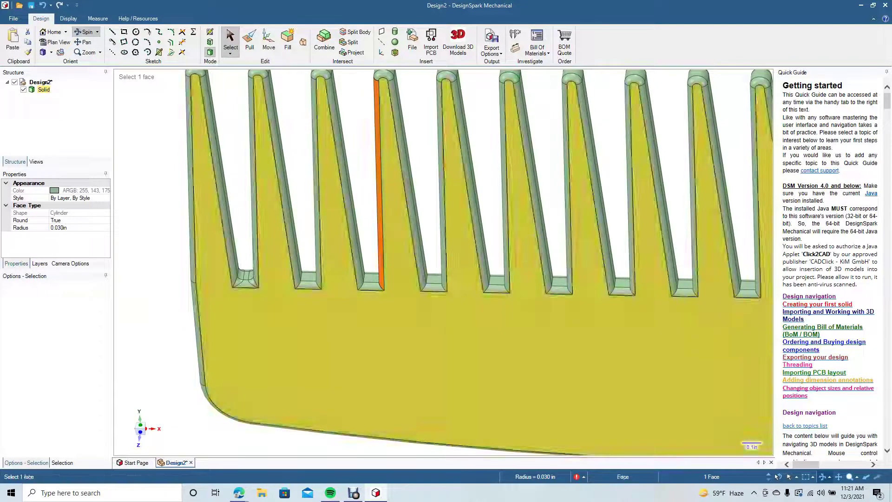
ctrl+middle_drag(443, 262, 443, 315)
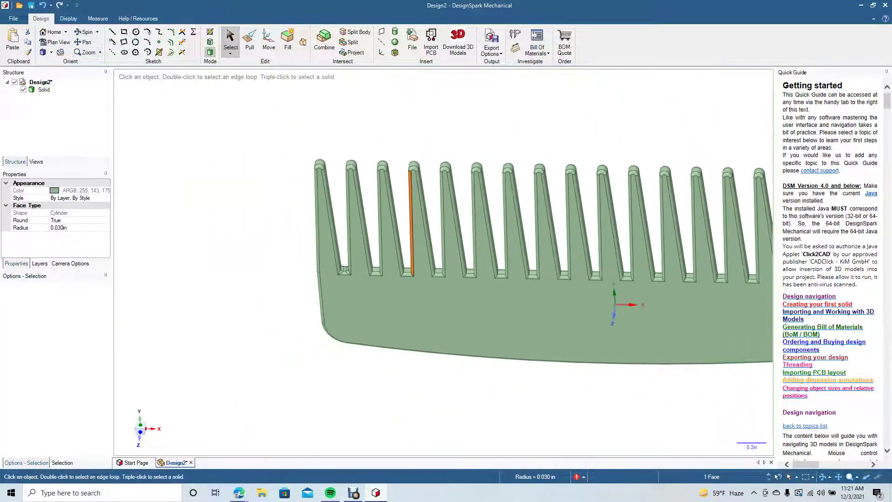
click(51, 52)
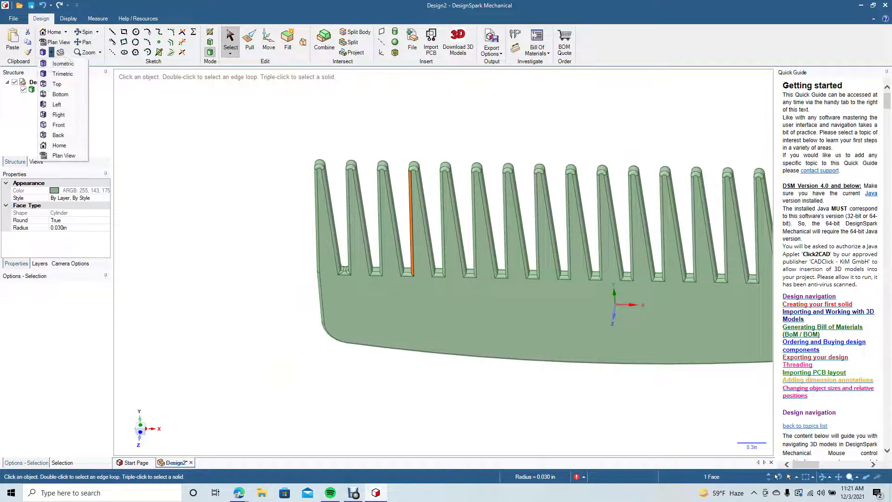
click(58, 84)
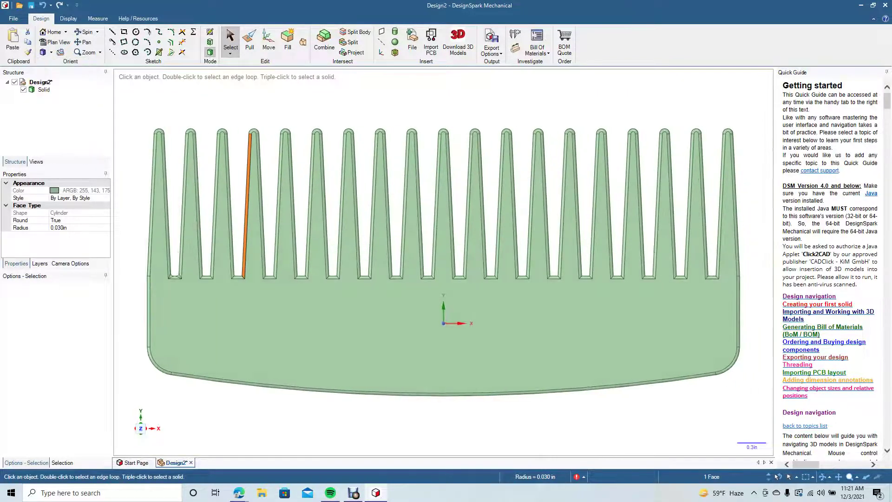
click(51, 52)
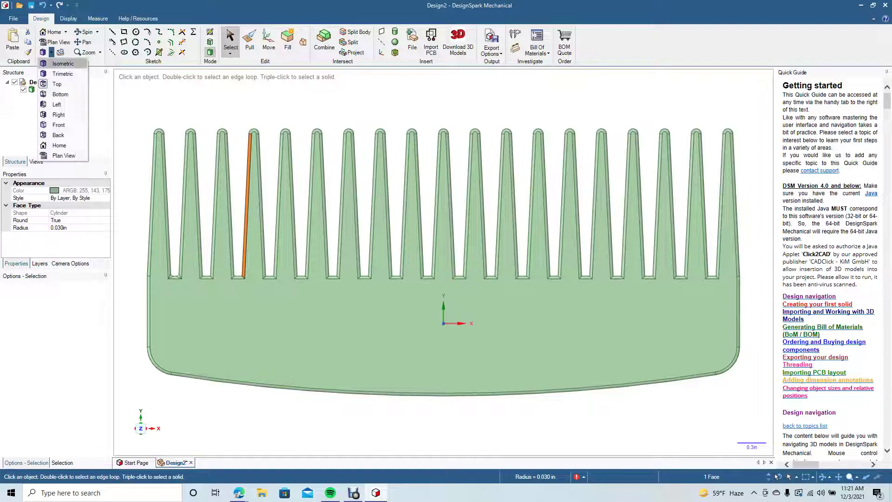
click(63, 63)
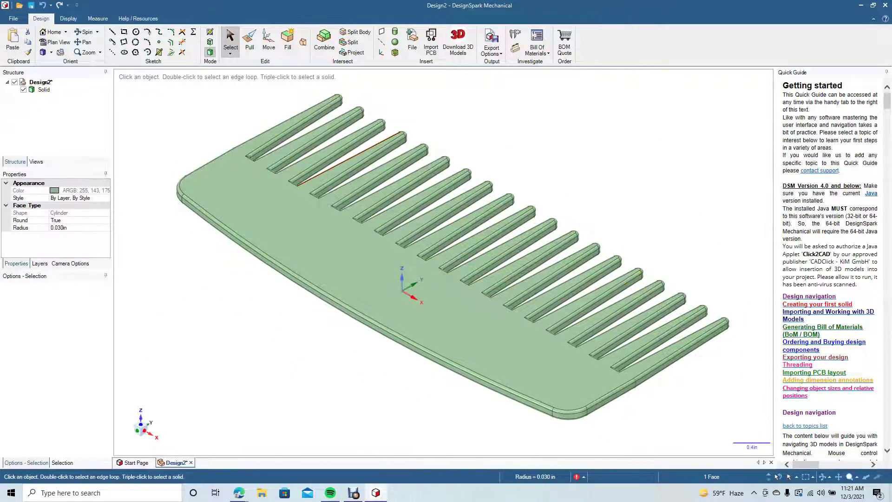